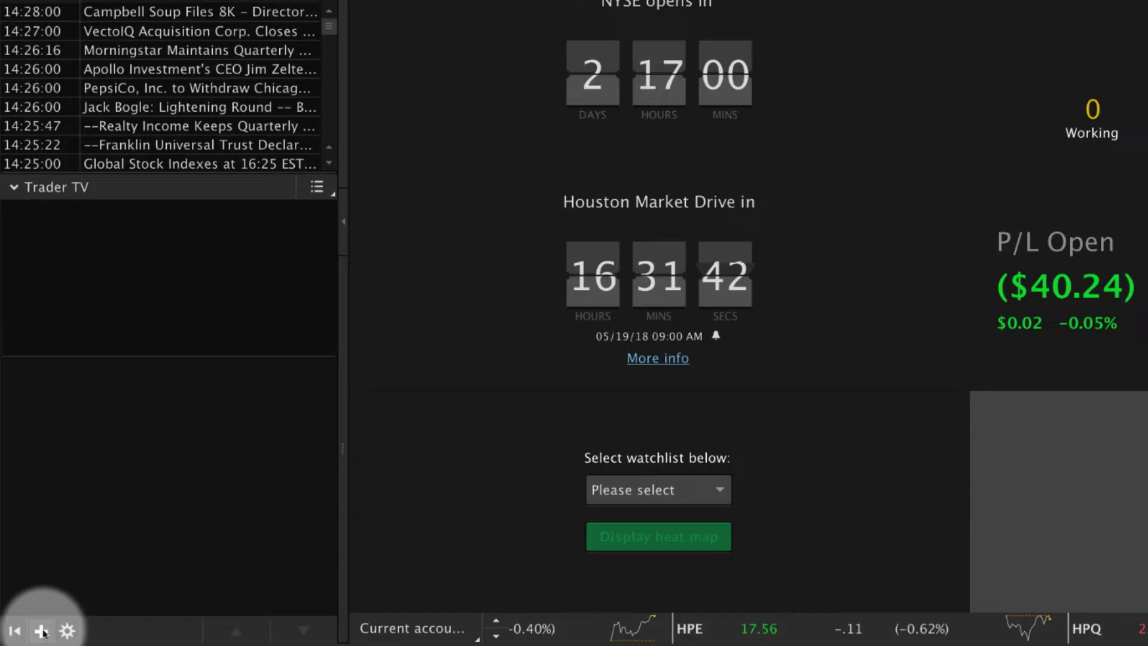
- Add a Watchlist gadget showing the default list to the sidebar and open its menu
{"action": "left_click", "coordinate": [38, 632]}
{"action": "left_click", "coordinate": [202, 588]}
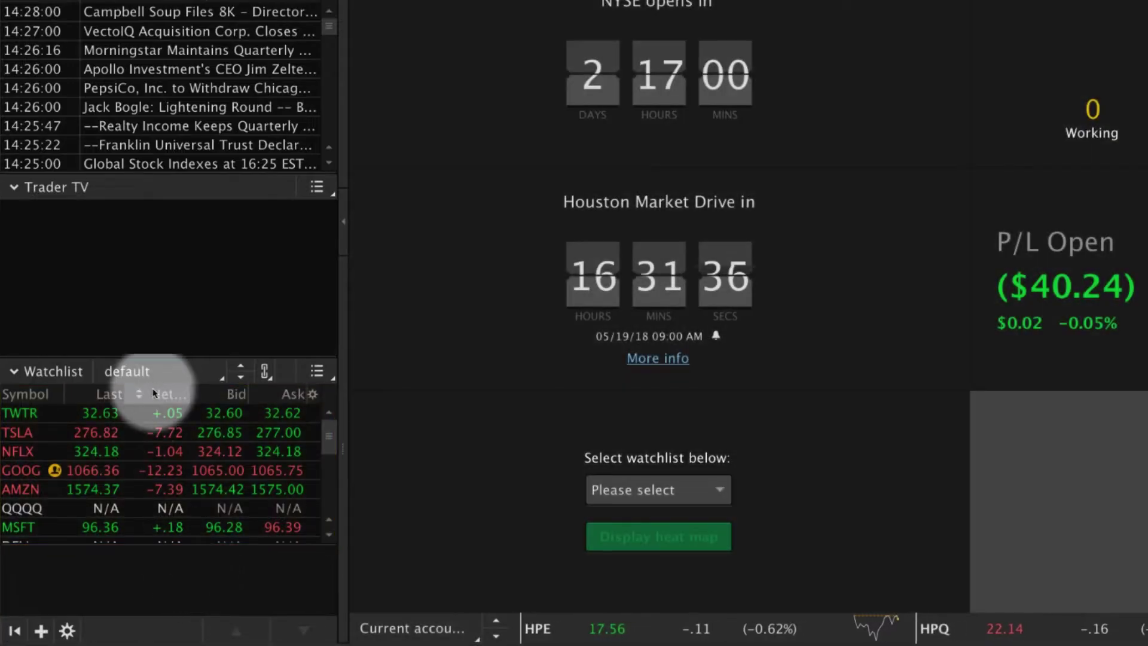
{"action": "left_click", "coordinate": [143, 372]}
- Start a new watchlist named Demo with T as its first symbol
{"action": "mouse_move", "coordinate": [155, 375]}
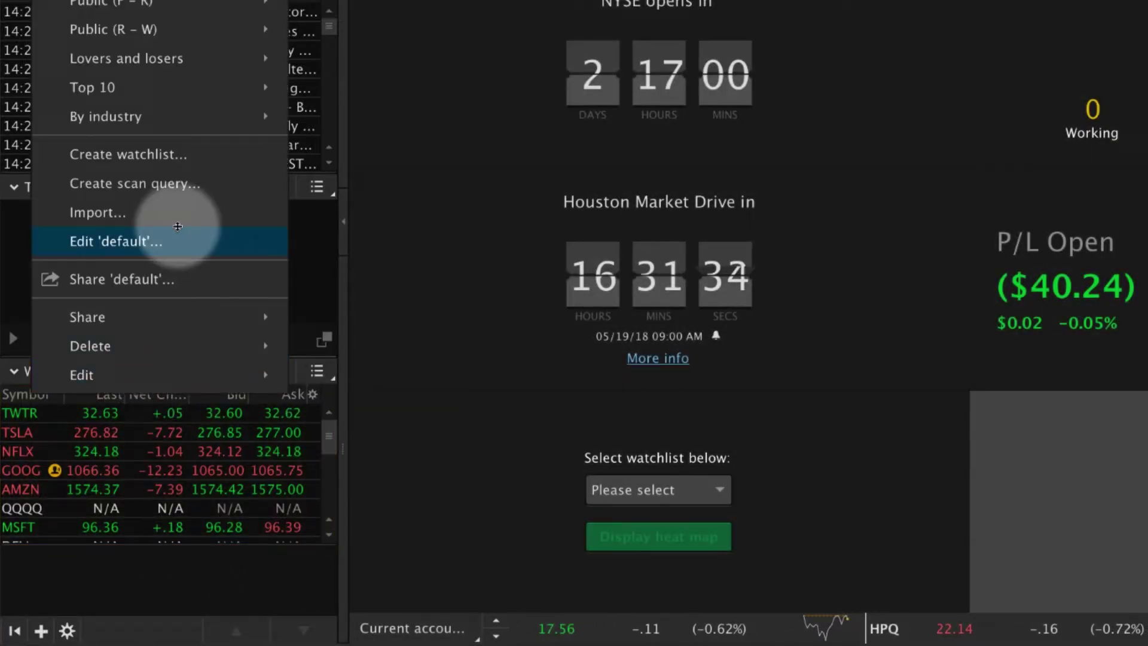
{"action": "left_click", "coordinate": [128, 155]}
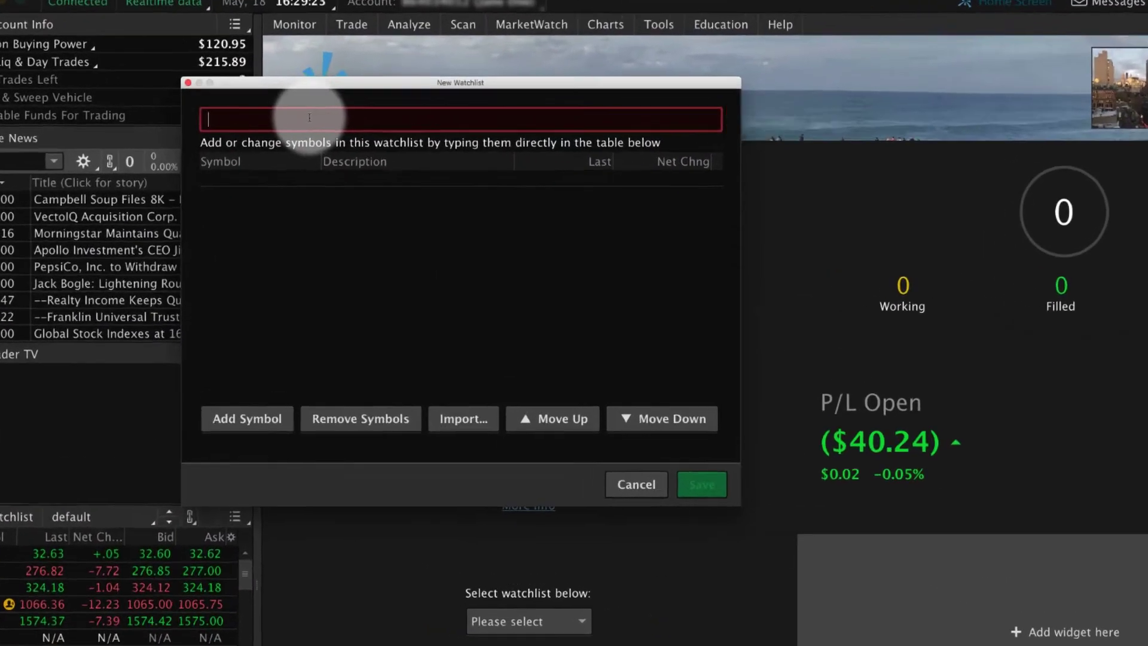
{"action": "type", "text": "Demo"}
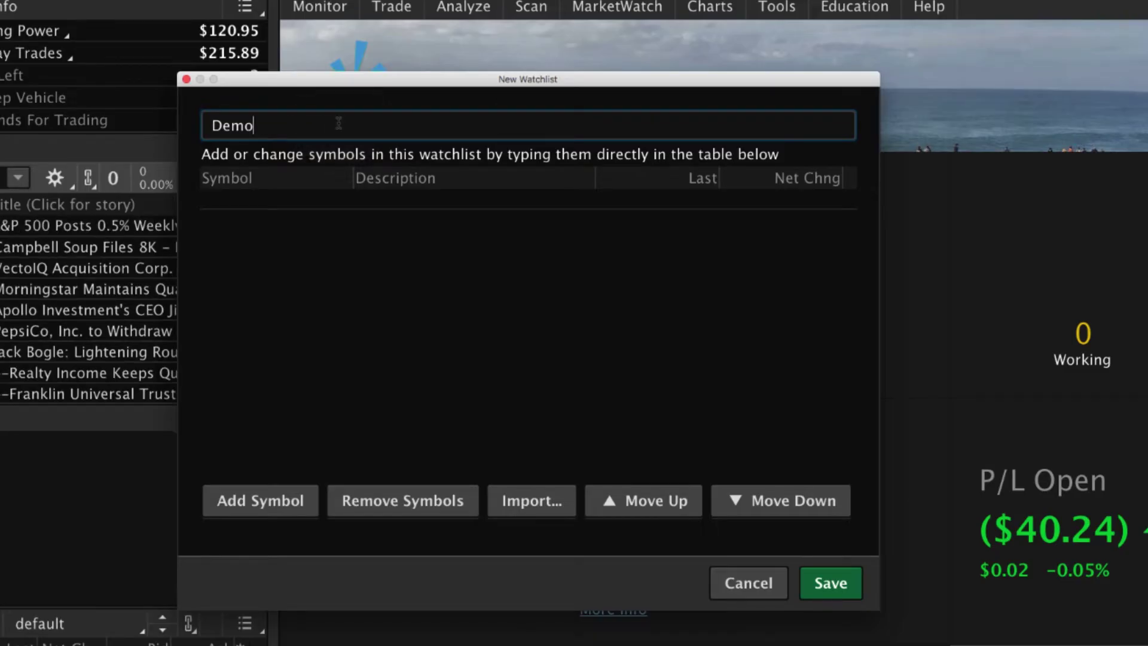
{"action": "left_click", "coordinate": [233, 197]}
{"action": "key", "text": "Return"}
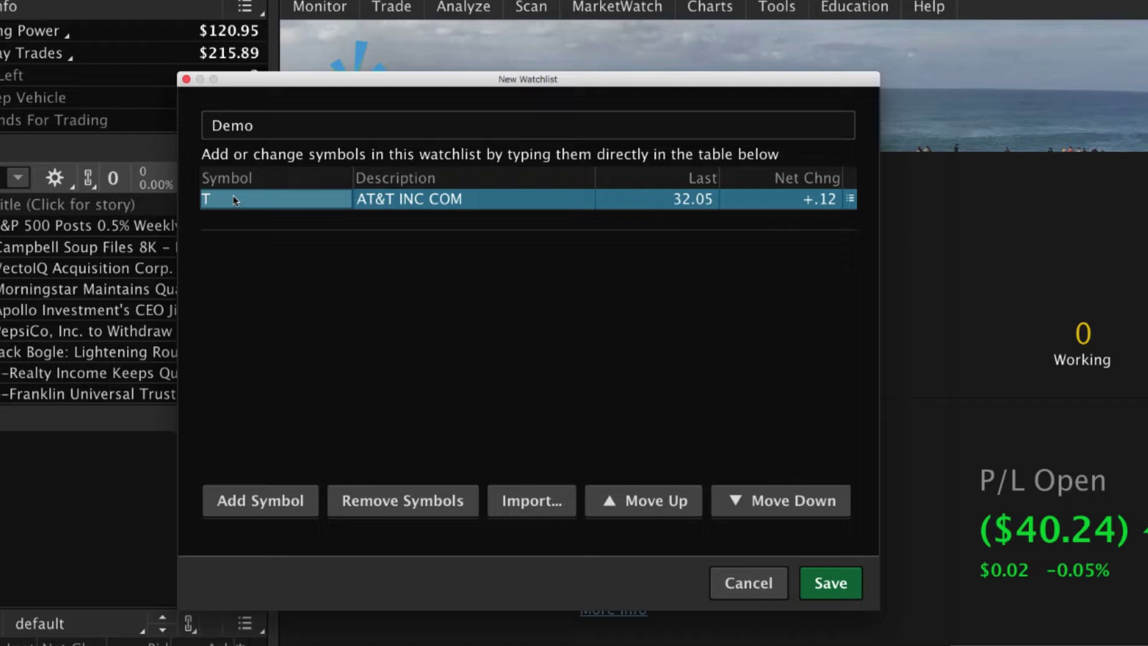
- Add BA, XOM, KO and DIS to the Demo list and save it
{"action": "type", "text": "BA"}
{"action": "key", "text": "Return"}
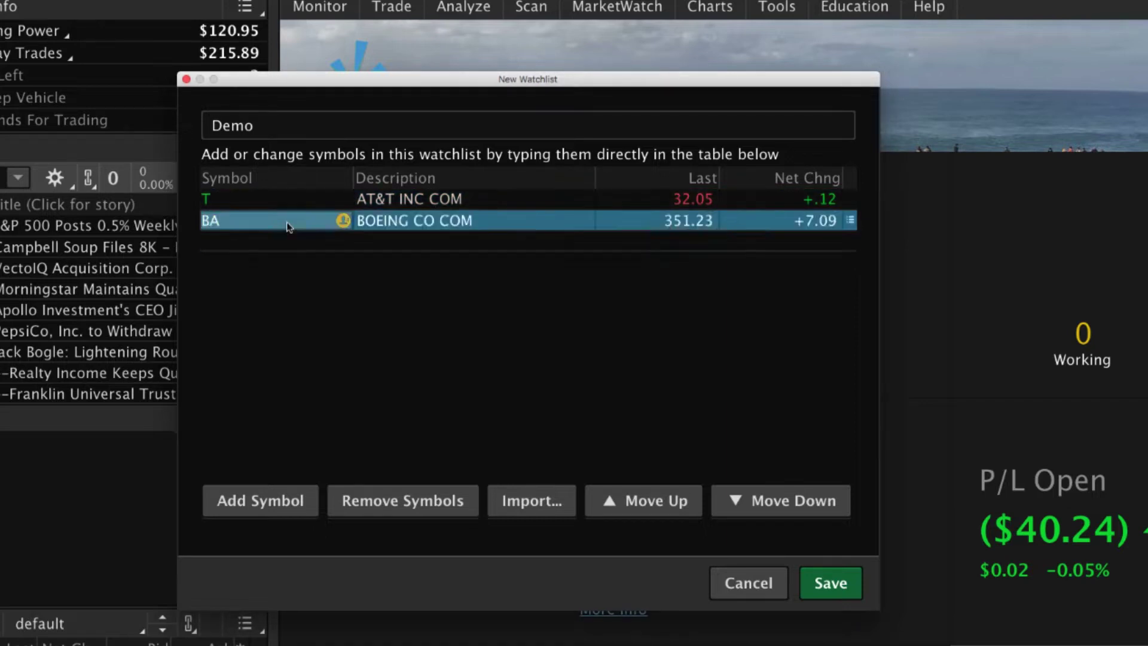
{"action": "type", "text": "XOM"}
{"action": "key", "text": "Return"}
{"action": "type", "text": "KO"}
{"action": "key", "text": "Return"}
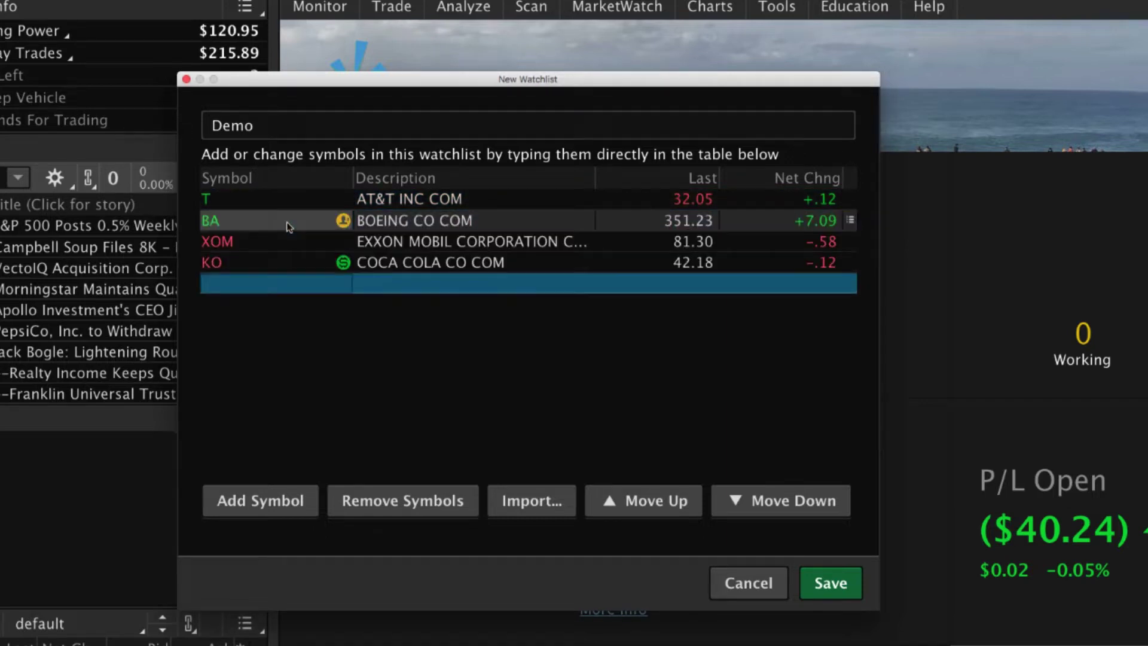
{"action": "type", "text": "DIS"}
{"action": "key", "text": "Return"}
{"action": "left_click", "coordinate": [833, 584]}
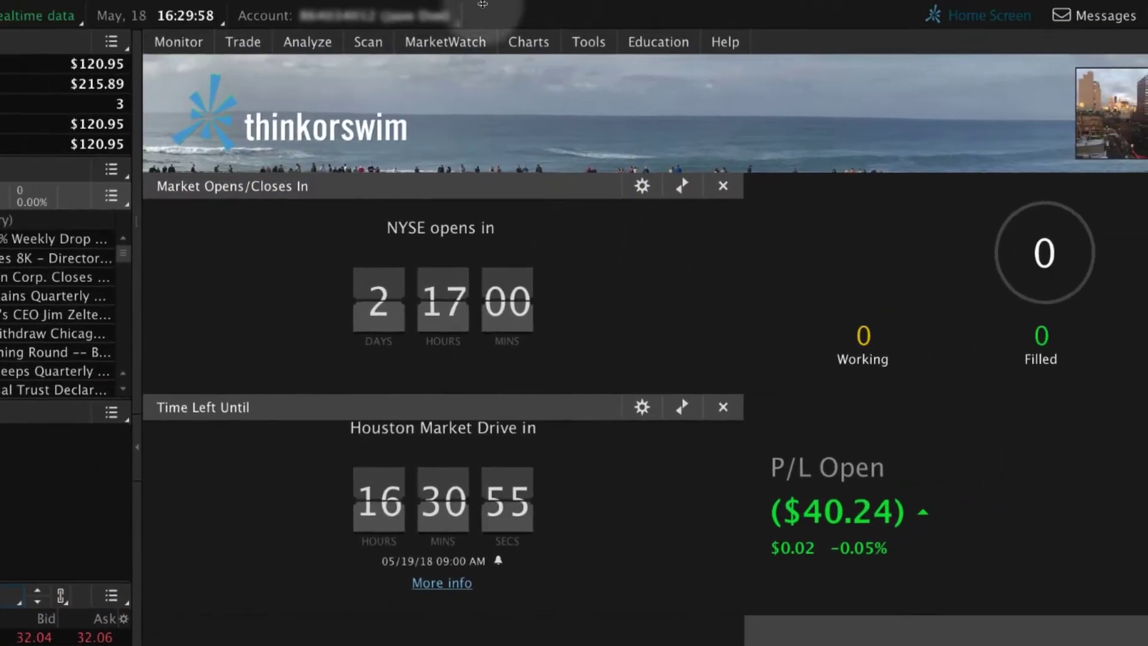
- Start a new MarketWatch watchlist named Demo 2
{"action": "left_click", "coordinate": [442, 48]}
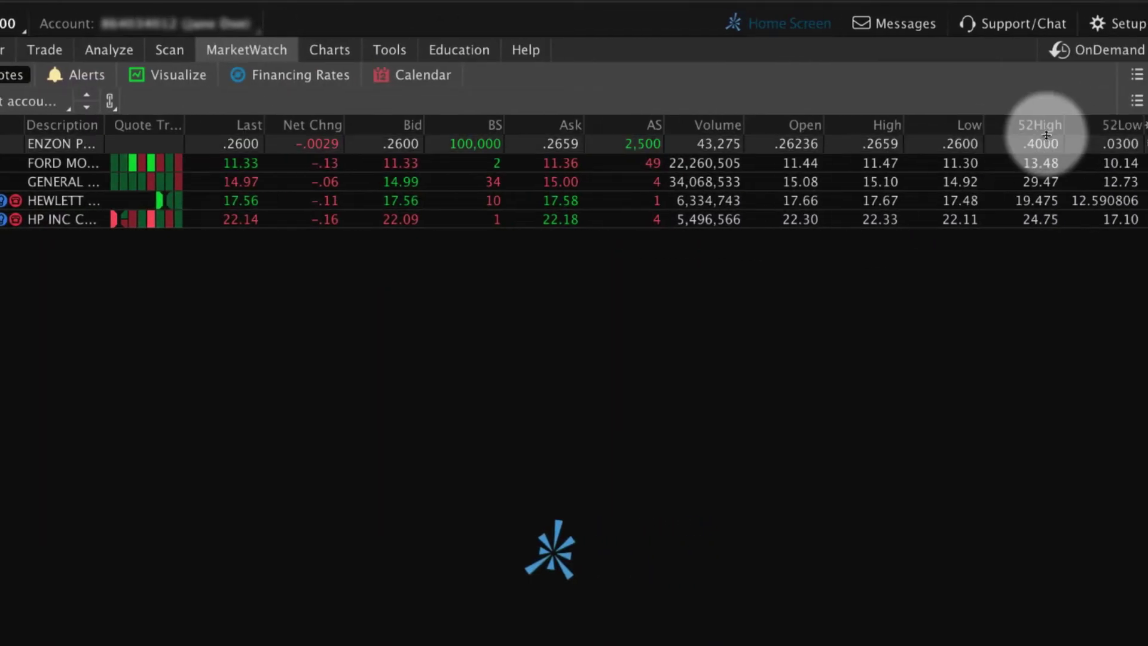
{"action": "left_click", "coordinate": [1128, 105]}
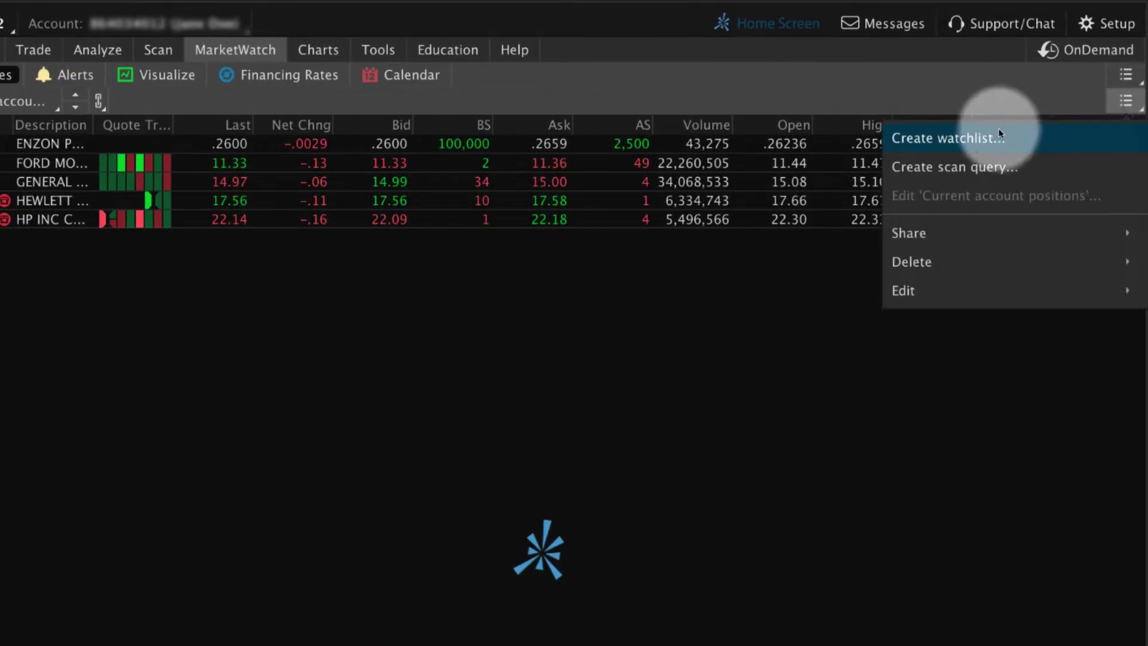
{"action": "left_click", "coordinate": [996, 136]}
{"action": "type", "text": "Demo 2"}
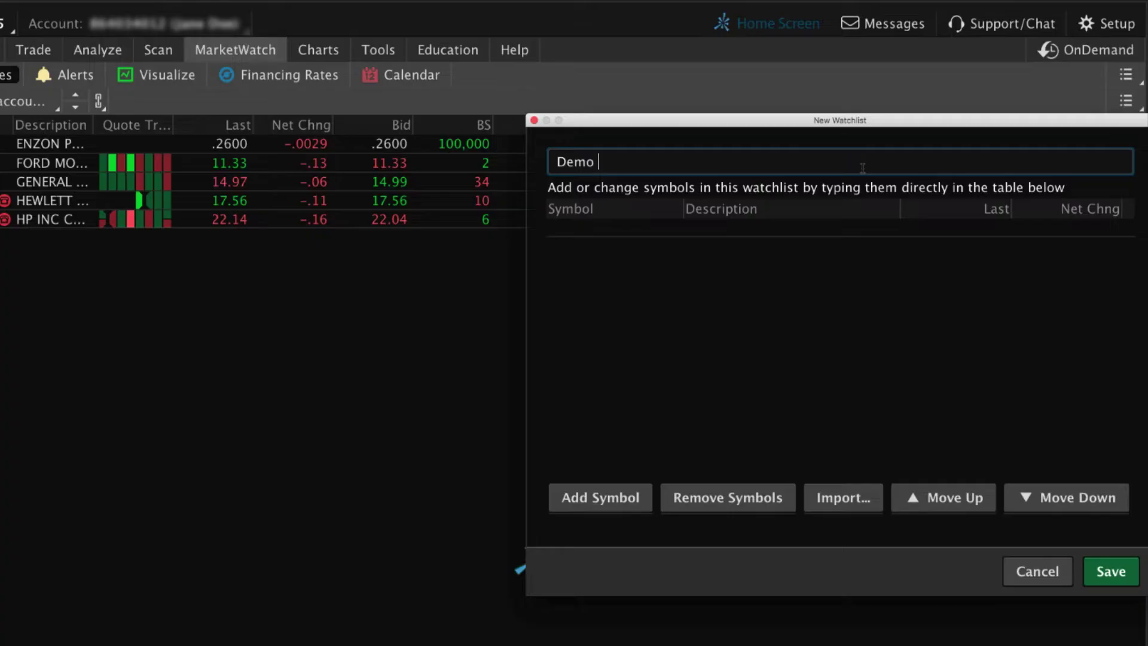
- Save Demo 2 with HD and IBM, then bring up the T chart's add-to-watchlist options
{"action": "left_click", "coordinate": [610, 222]}
{"action": "type", "text": "HD"}
{"action": "key", "text": "Return"}
{"action": "type", "text": "IBM"}
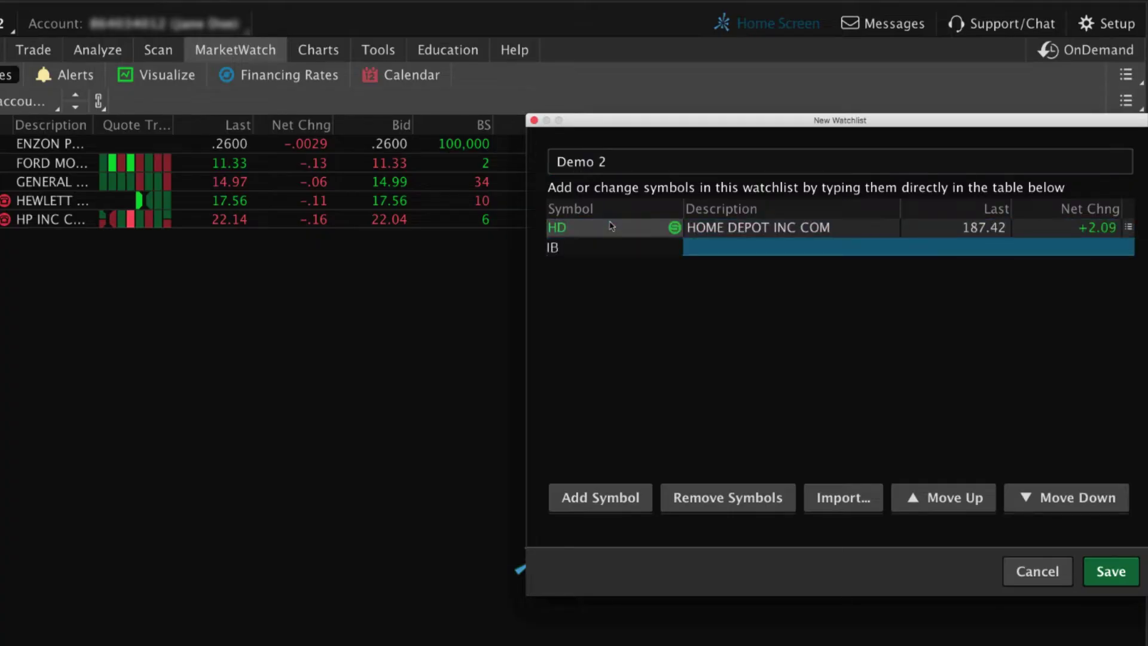
{"action": "key", "text": "Return"}
{"action": "left_click", "coordinate": [1106, 568]}
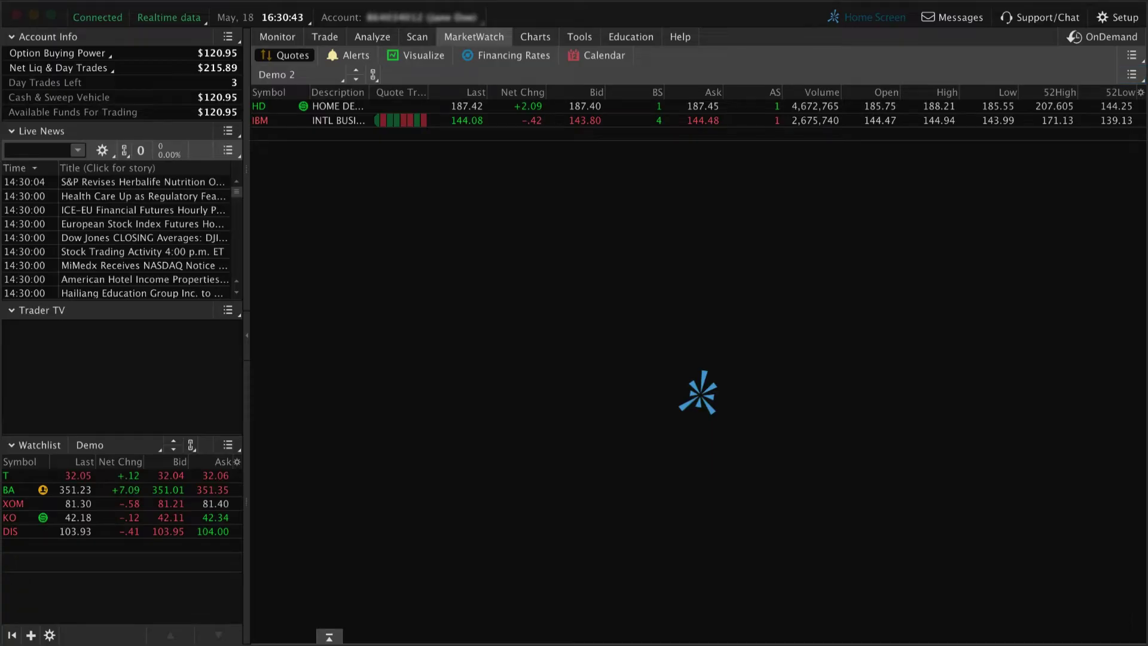
{"action": "left_click", "coordinate": [535, 36]}
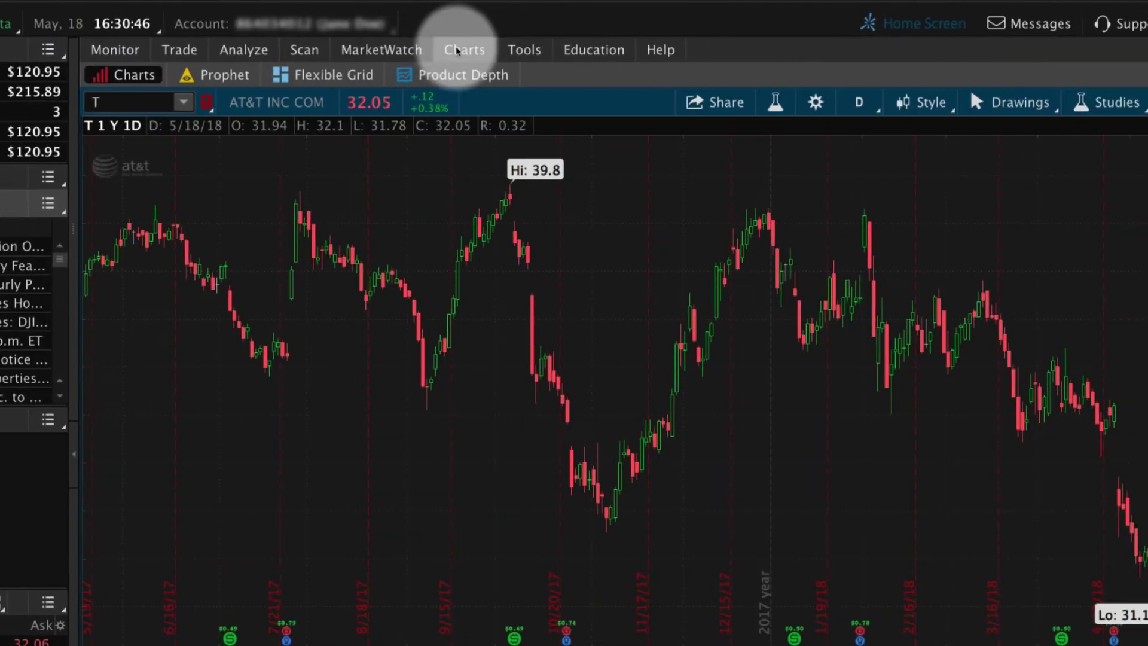
{"action": "left_click", "coordinate": [1122, 102]}
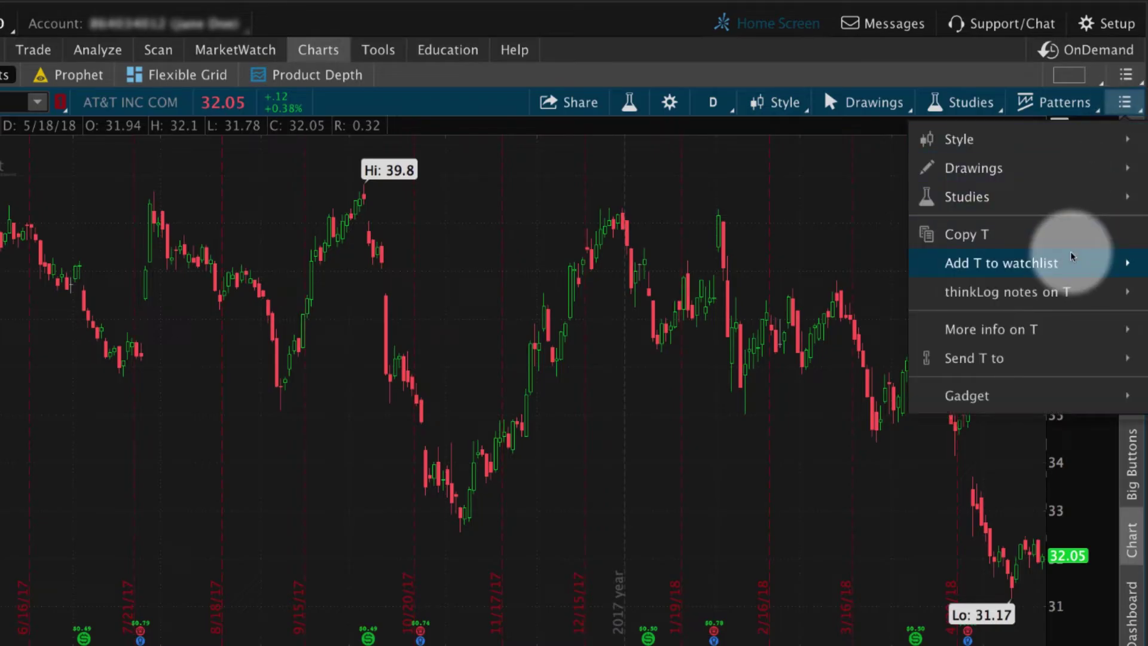
- Add T from the chart to the Demo 2 watchlist
{"action": "mouse_move", "coordinate": [1069, 261]}
{"action": "mouse_move", "coordinate": [897, 262]}
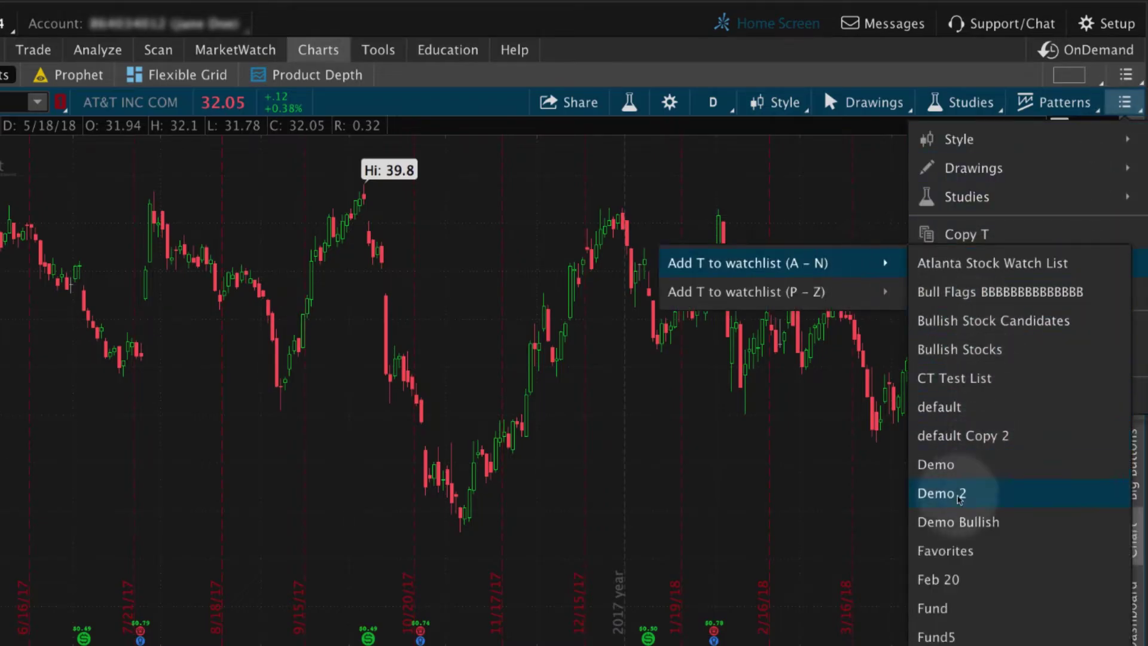
{"action": "left_click", "coordinate": [948, 489]}
- Add WMT from the Stock Hacker scan results to Demo 2
{"action": "left_click", "coordinate": [190, 50]}
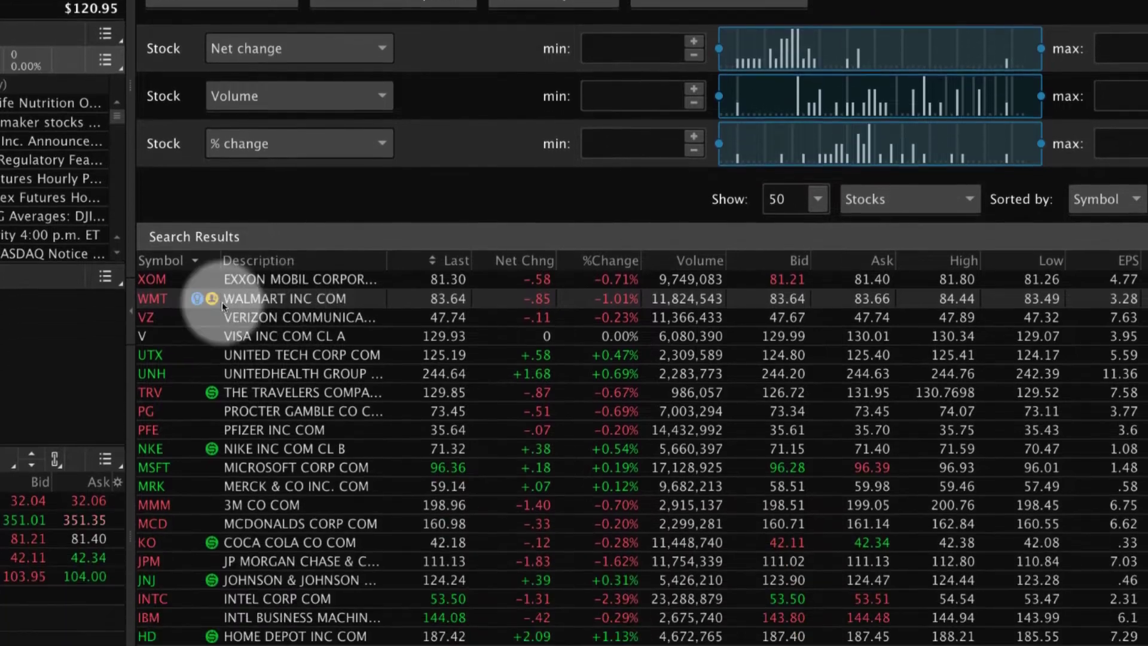
{"action": "right_click", "coordinate": [221, 303]}
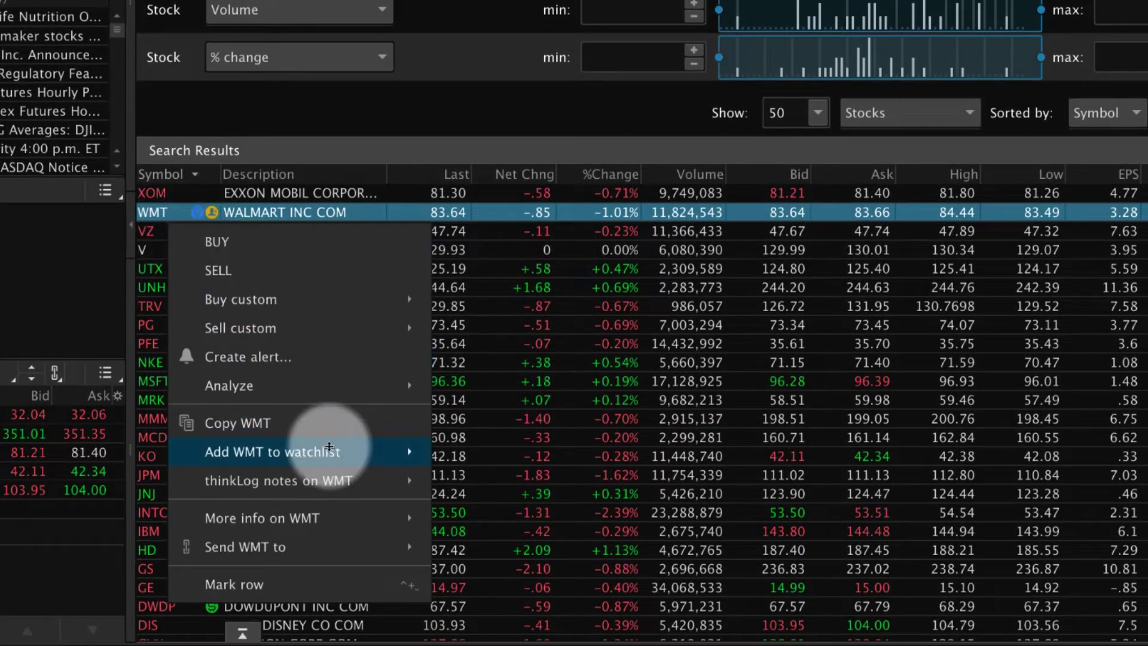
{"action": "mouse_move", "coordinate": [415, 440]}
{"action": "mouse_move", "coordinate": [489, 456]}
{"action": "left_click", "coordinate": [761, 186]}
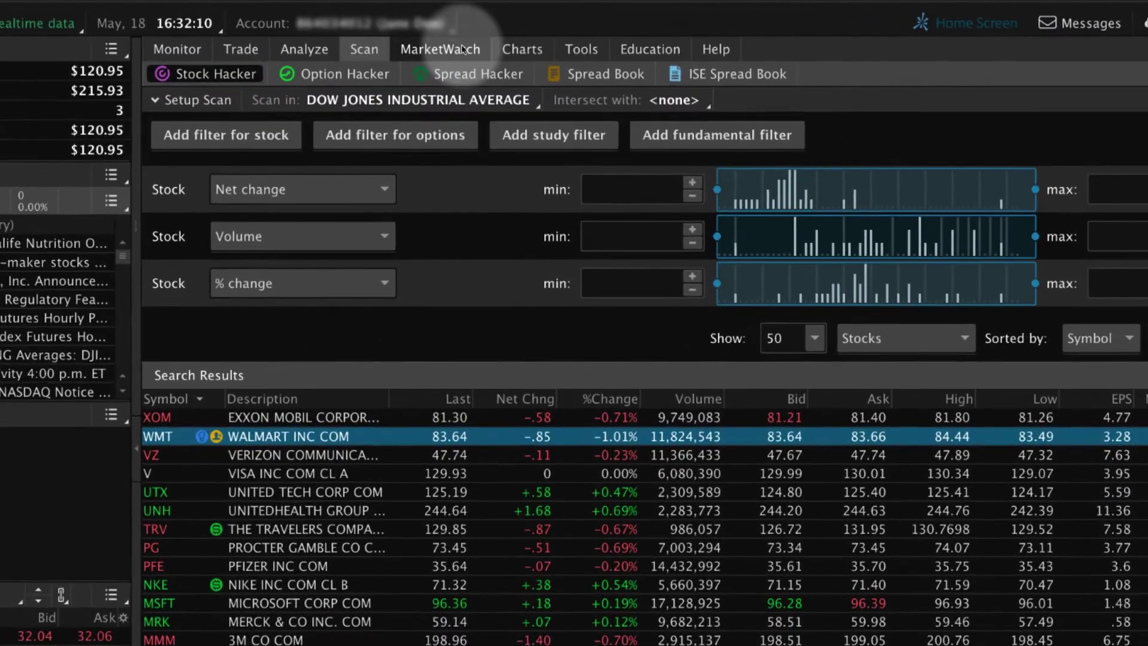
- Show Demo 2 from Personal (A – N) in the MarketWatch quotes table
{"action": "left_click", "coordinate": [466, 40]}
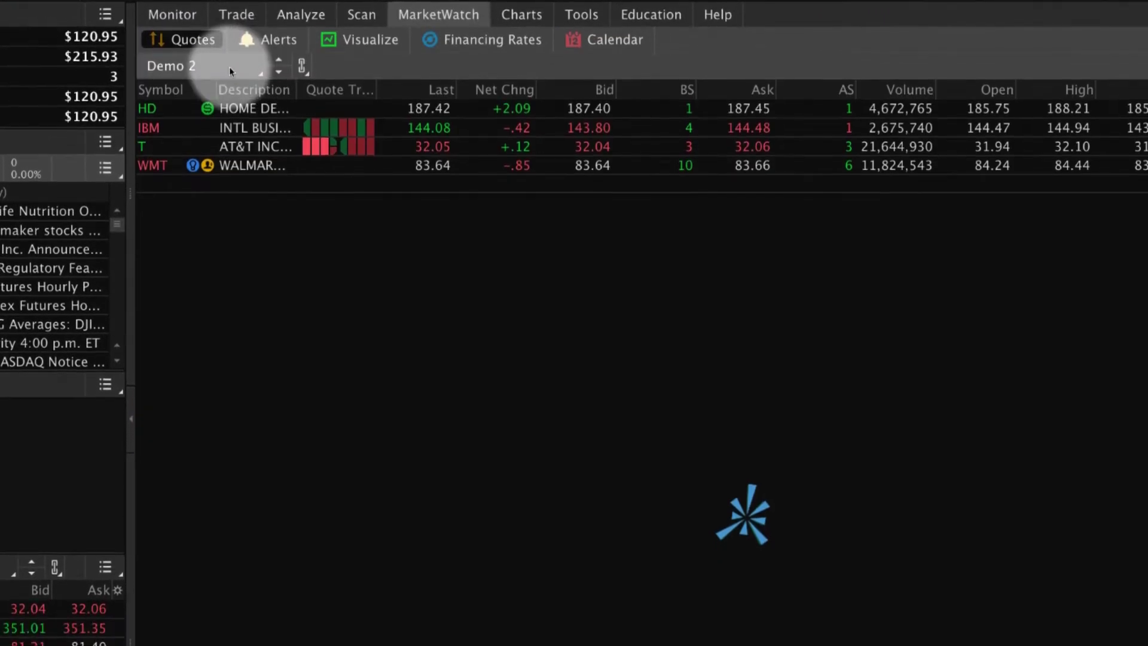
{"action": "left_click", "coordinate": [237, 71]}
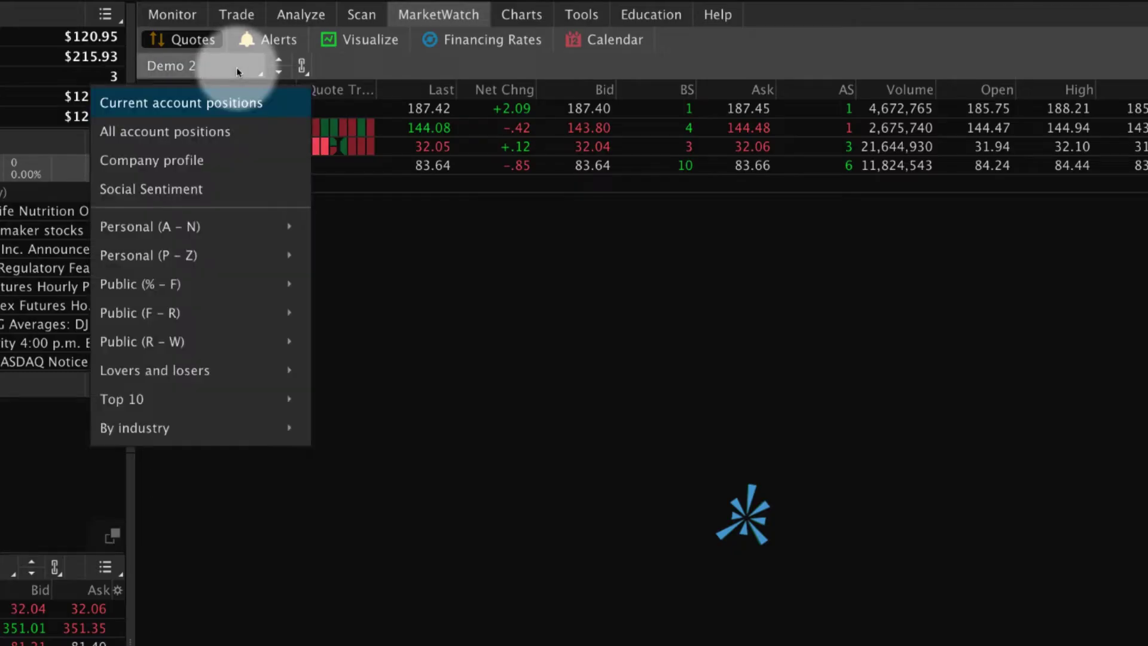
{"action": "mouse_move", "coordinate": [244, 232]}
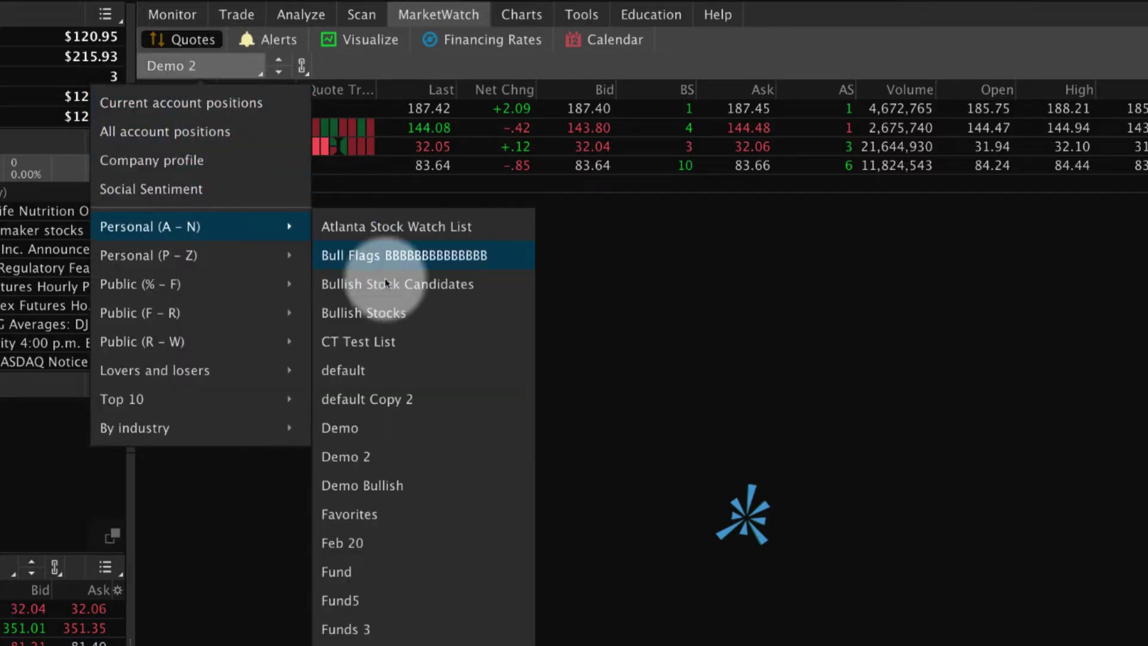
{"action": "left_click", "coordinate": [345, 456]}
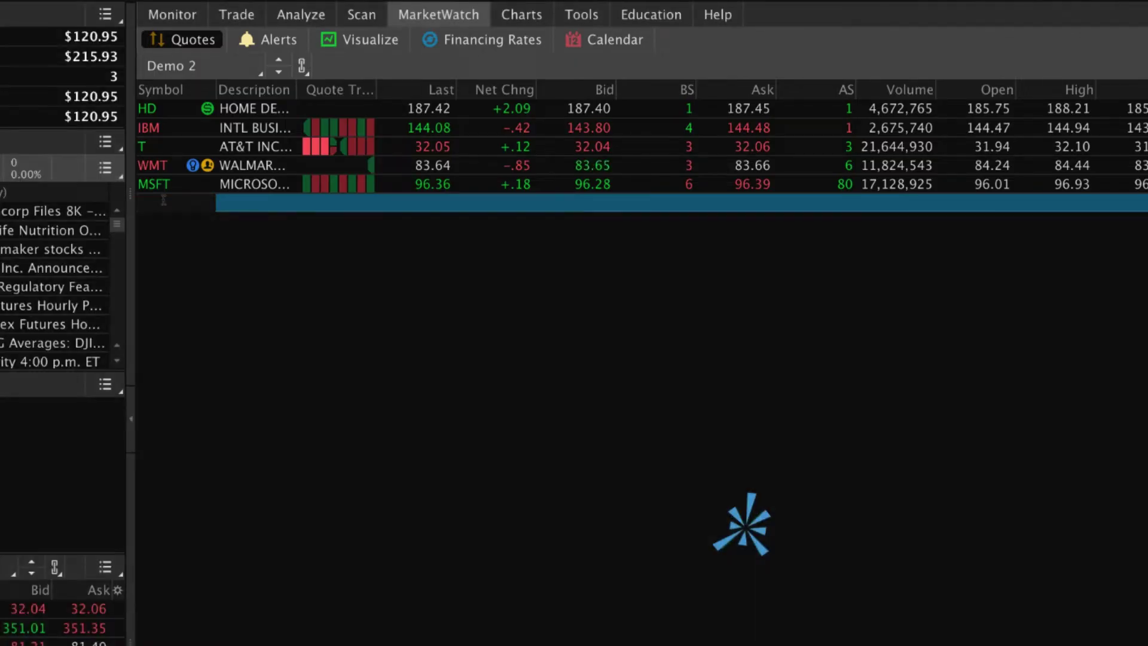
- Add AAPL to Demo 2 and delete the T row
{"action": "key", "text": "Return"}
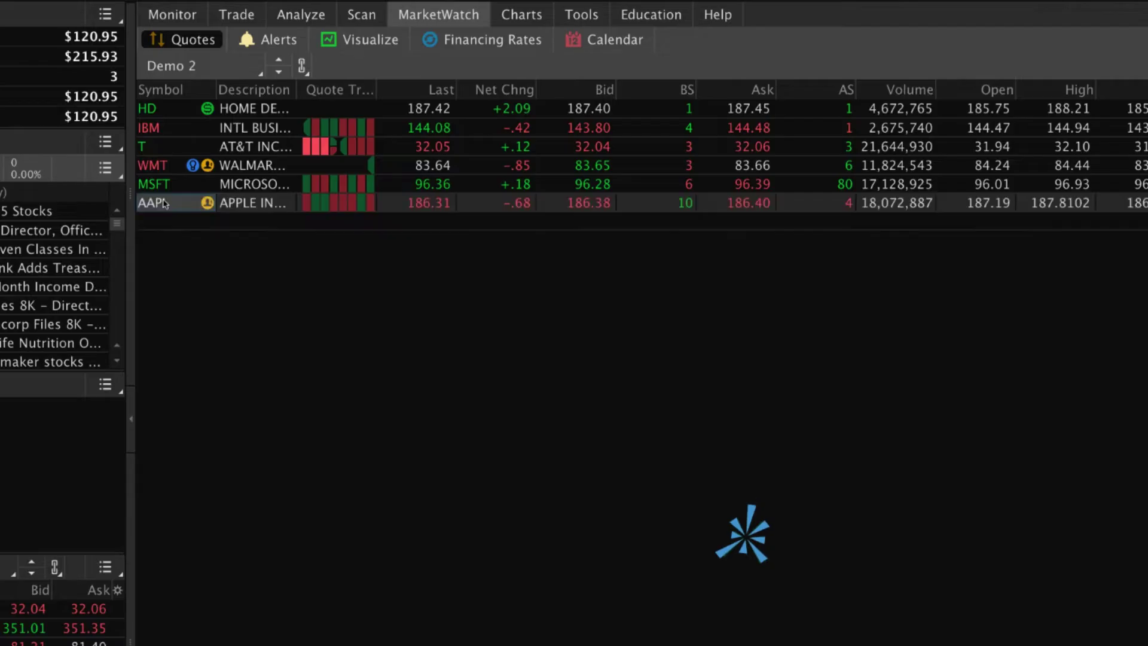
{"action": "left_click_drag", "start_coordinate": [157, 127], "coordinate": [184, 147]}
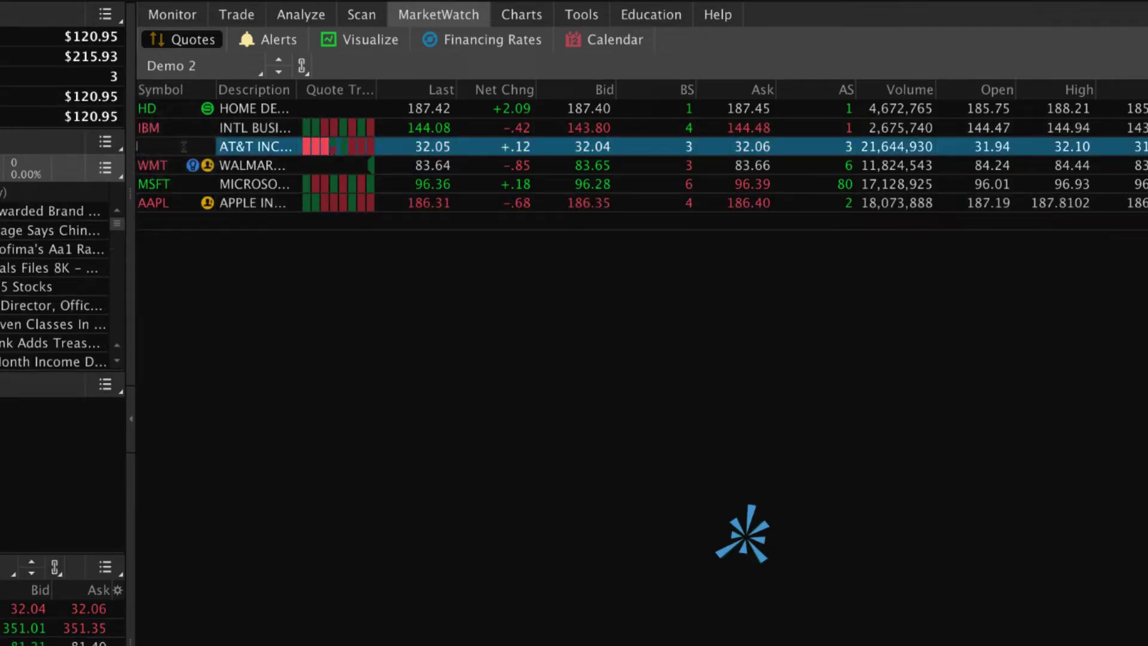
{"action": "key", "text": "Return"}
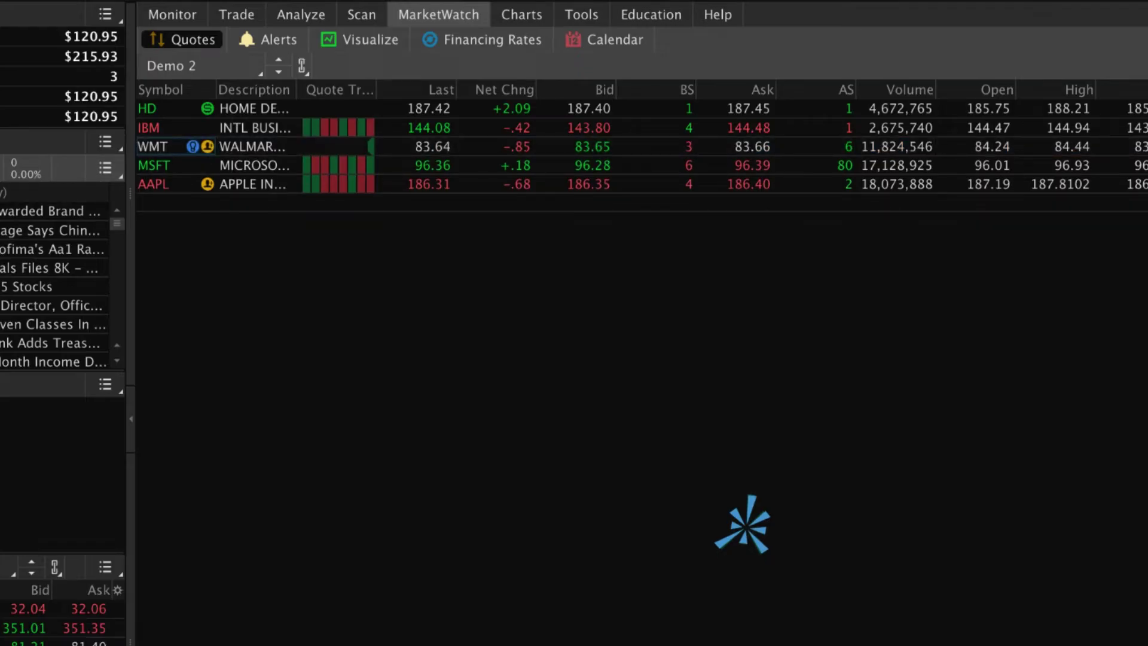
- Drag MSFT above HD so Demo 2 reads MSFT, HD, IBM, WMT, AAPL
{"action": "left_click", "coordinate": [253, 168]}
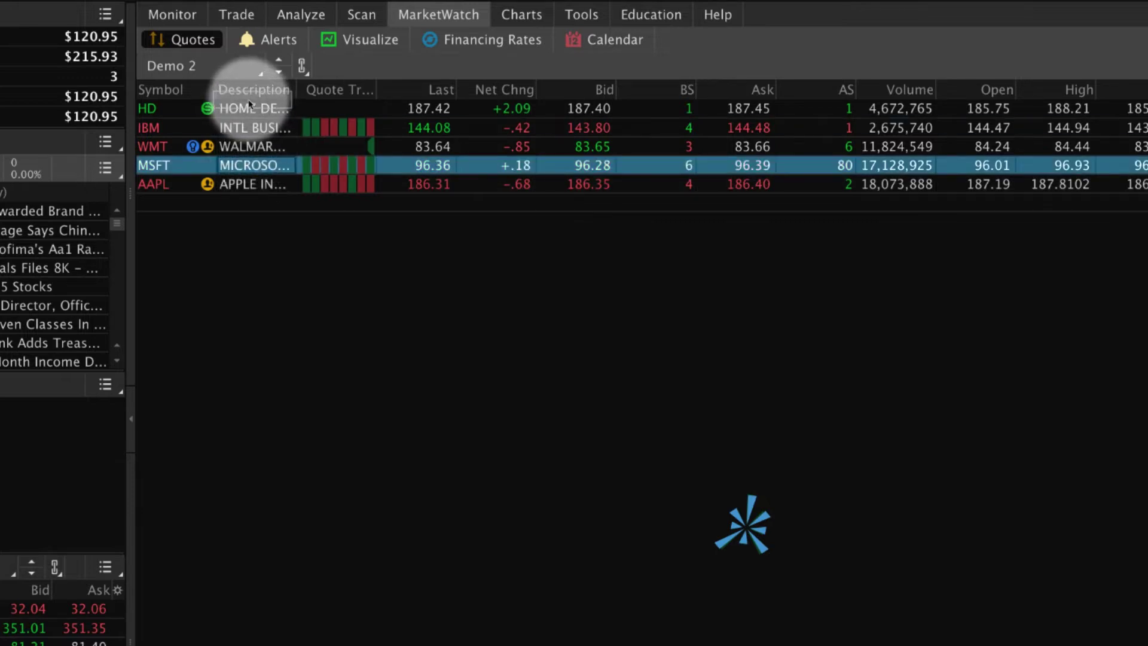
{"action": "left_click_drag", "start_coordinate": [203, 98], "coordinate": [194, 106]}
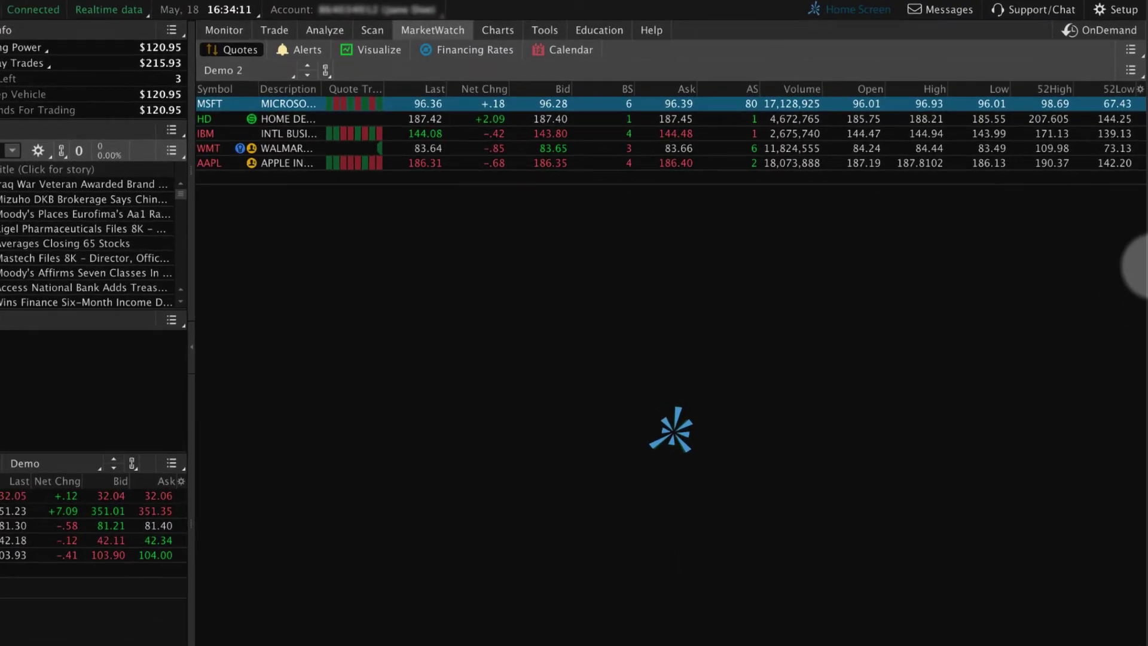
- Edit the Demo watchlist, try a GOOG row, and save it keeping T, BA, XOM, KO, DIS
{"action": "left_click", "coordinate": [1131, 76]}
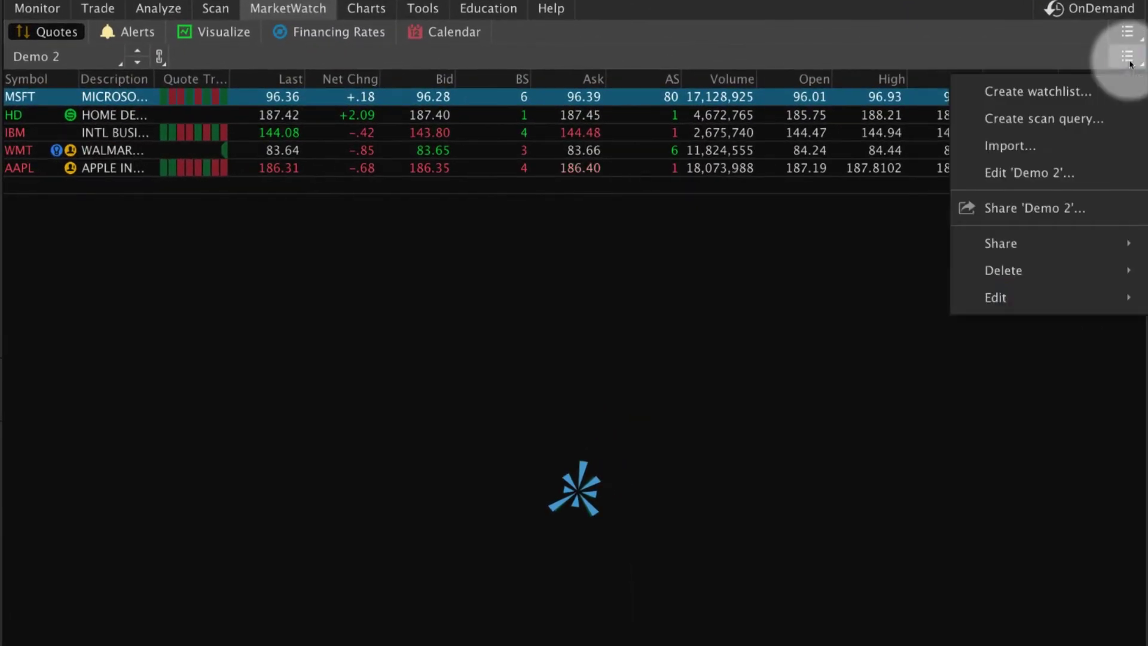
{"action": "left_click", "coordinate": [1114, 299]}
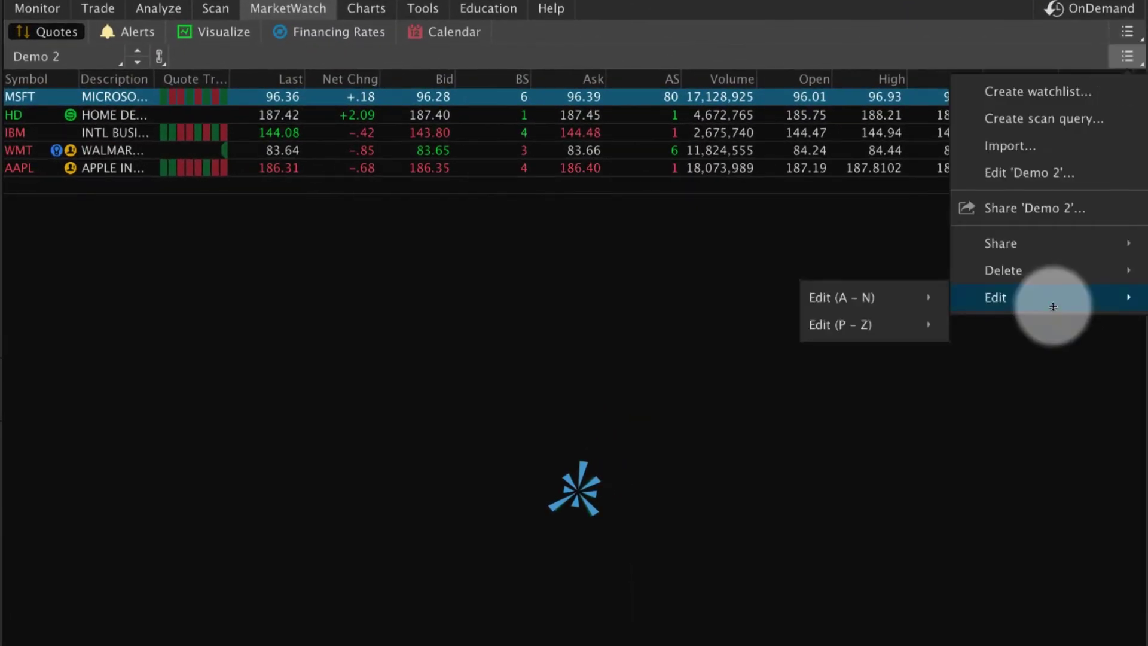
{"action": "left_click", "coordinate": [932, 299]}
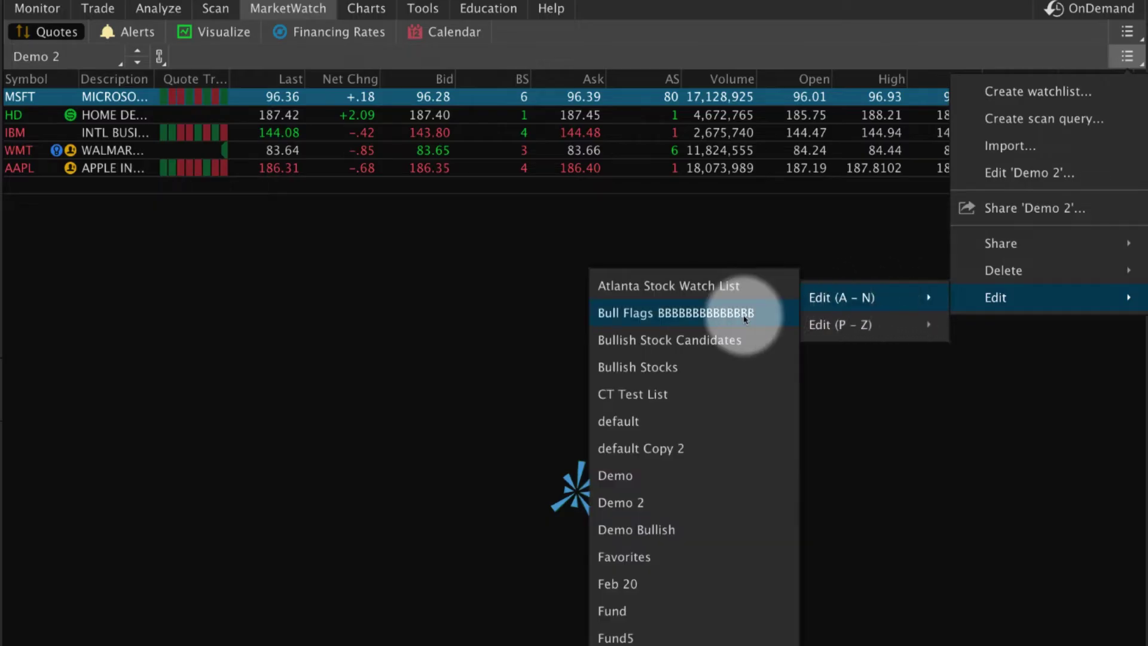
{"action": "left_click", "coordinate": [638, 486]}
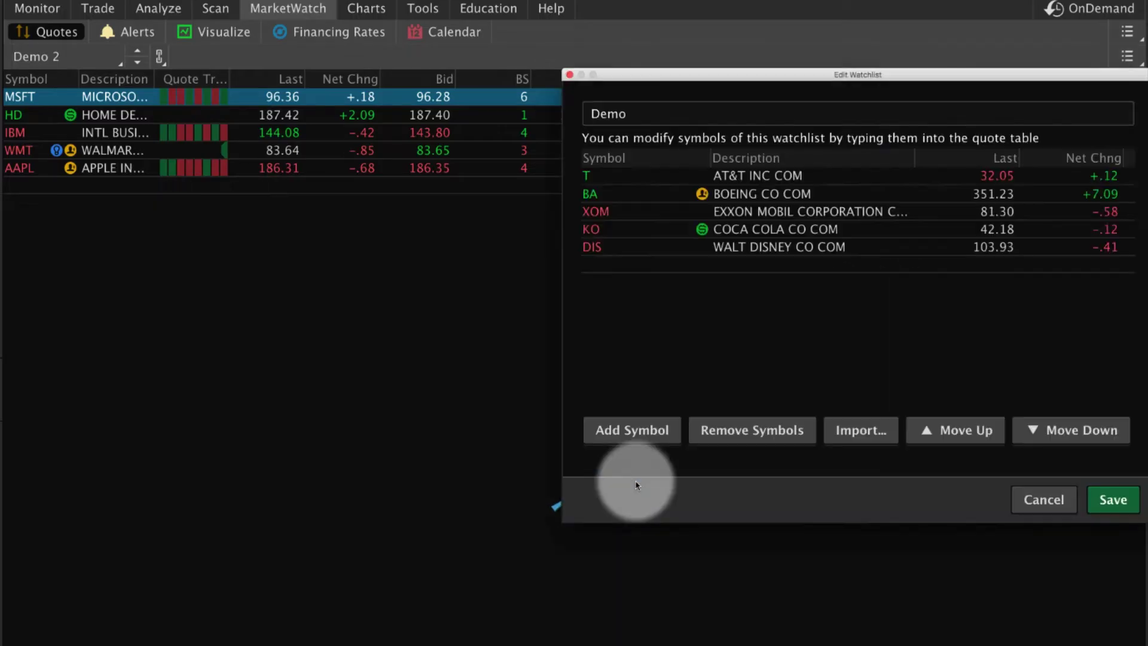
{"action": "left_click", "coordinate": [624, 272]}
{"action": "type", "text": "GOOG"}
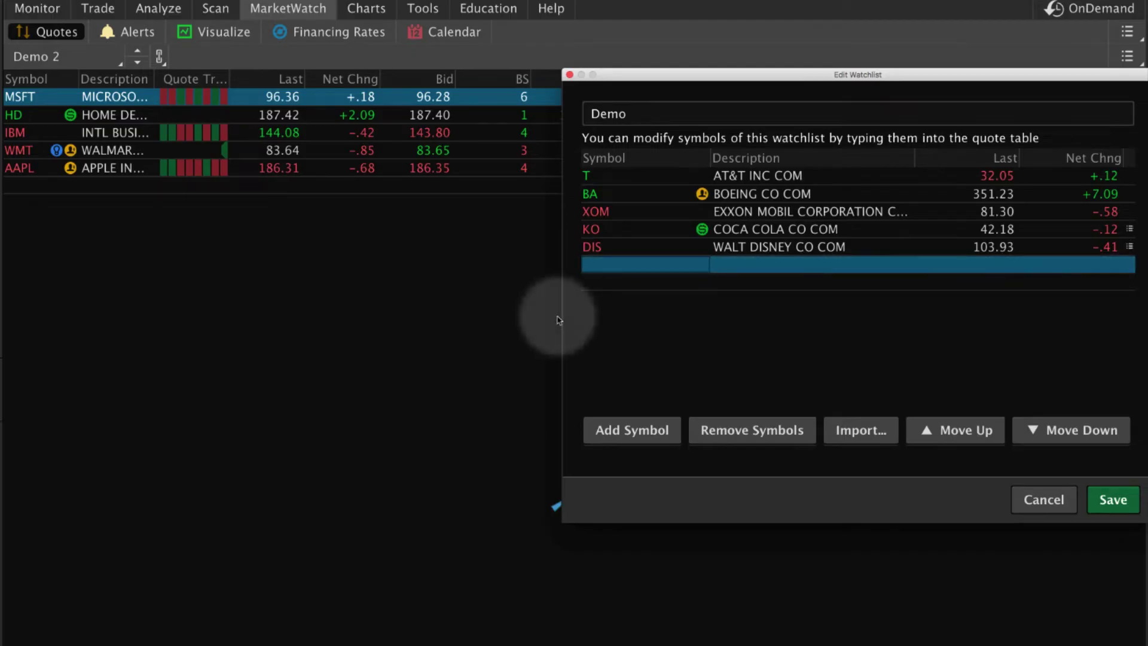
{"action": "left_click", "coordinate": [1112, 499]}
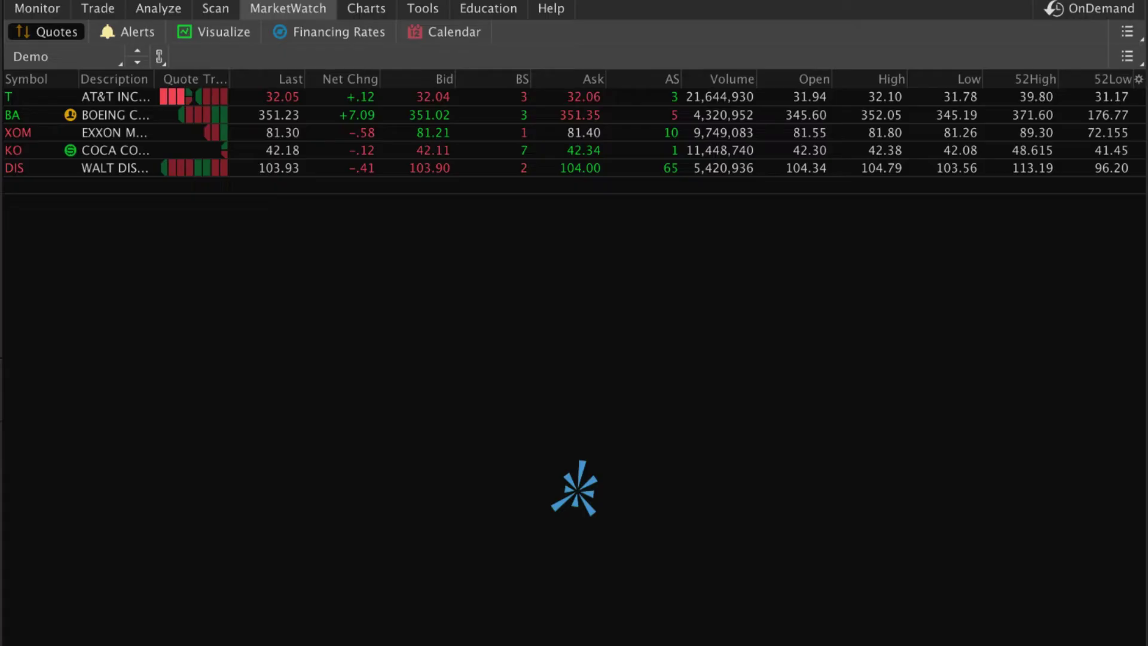
- Customize the Demo quote columns: add Div. Amount and remove Volume
{"action": "left_click", "coordinate": [1139, 80]}
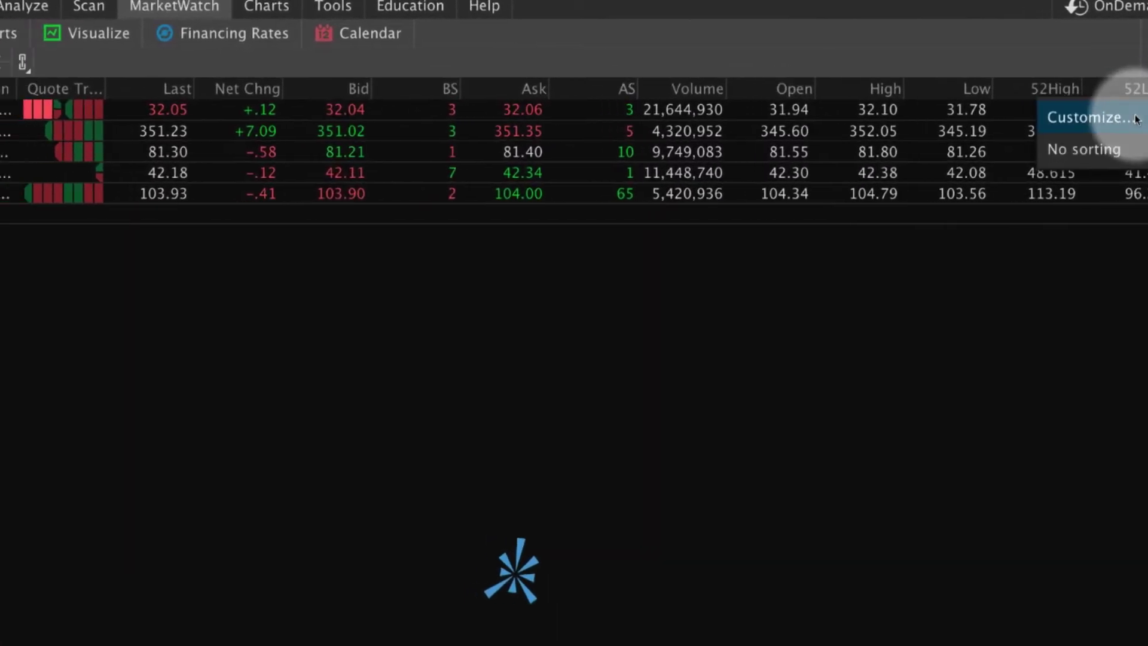
{"action": "left_click", "coordinate": [153, 89]}
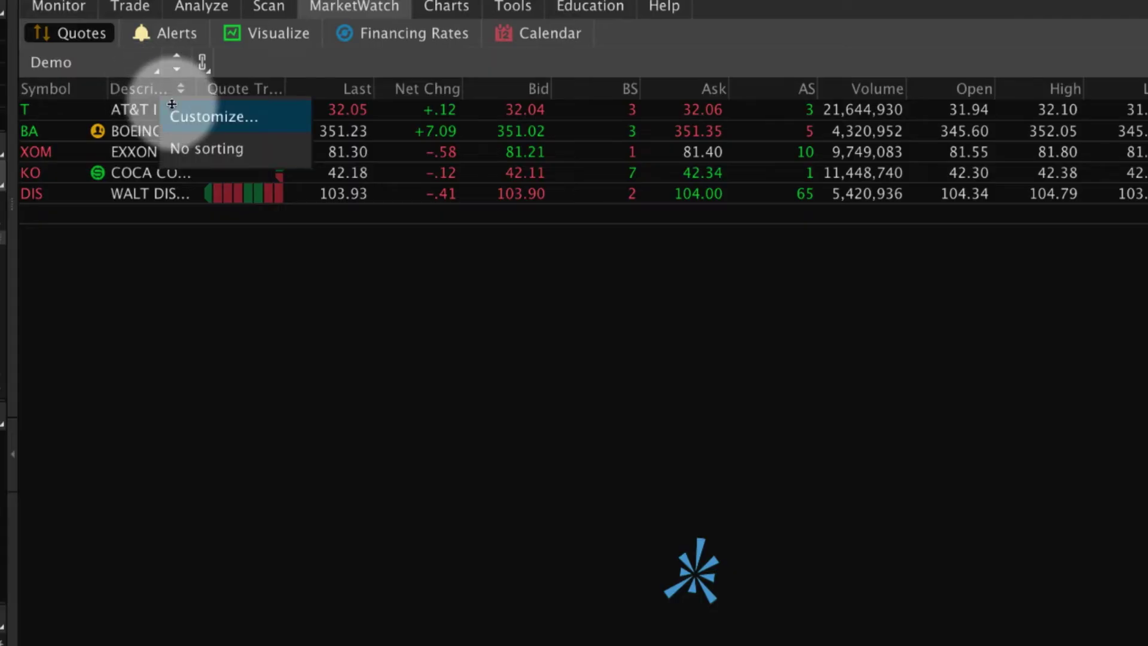
{"action": "left_click", "coordinate": [204, 117]}
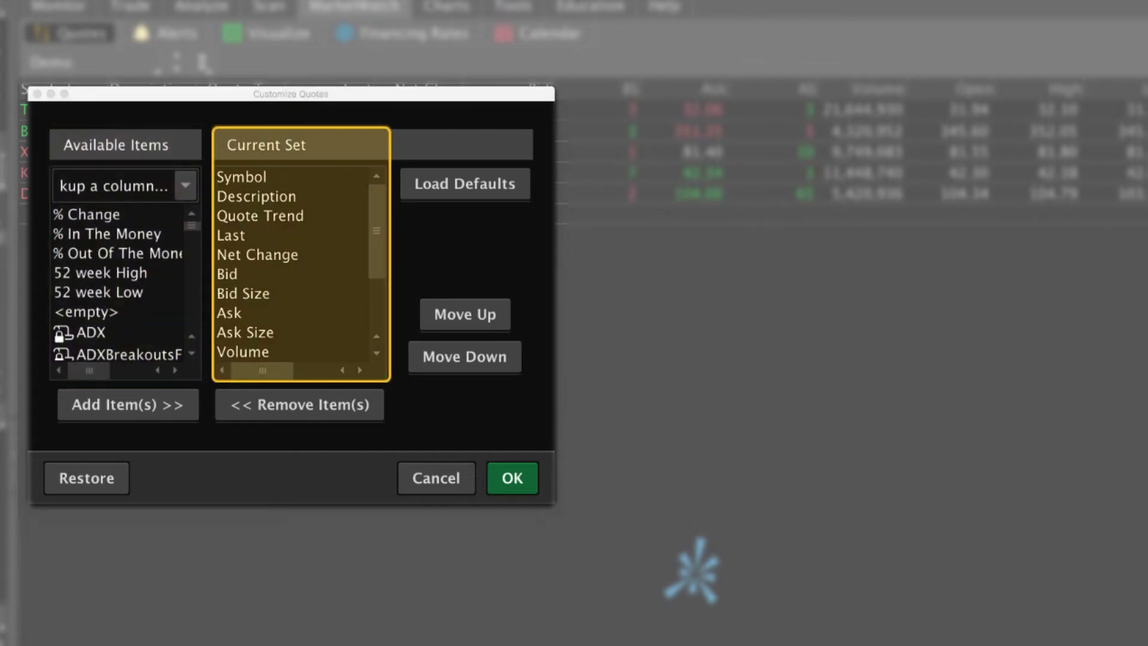
{"action": "left_click", "coordinate": [123, 197]}
{"action": "type", "text": "div"}
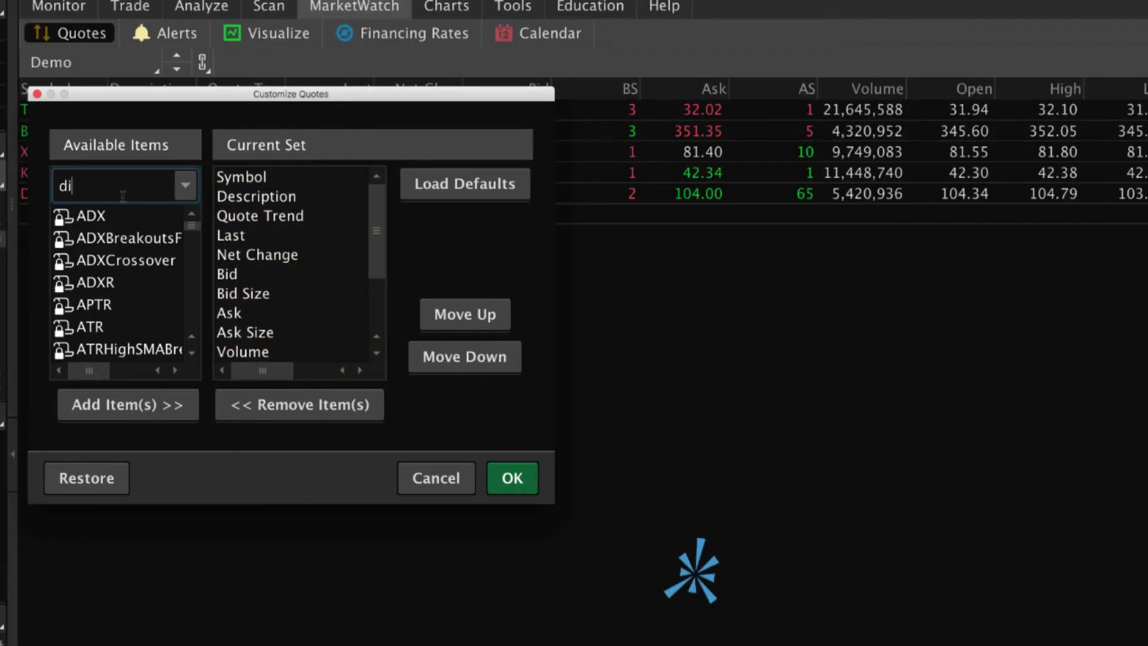
{"action": "left_click", "coordinate": [118, 238]}
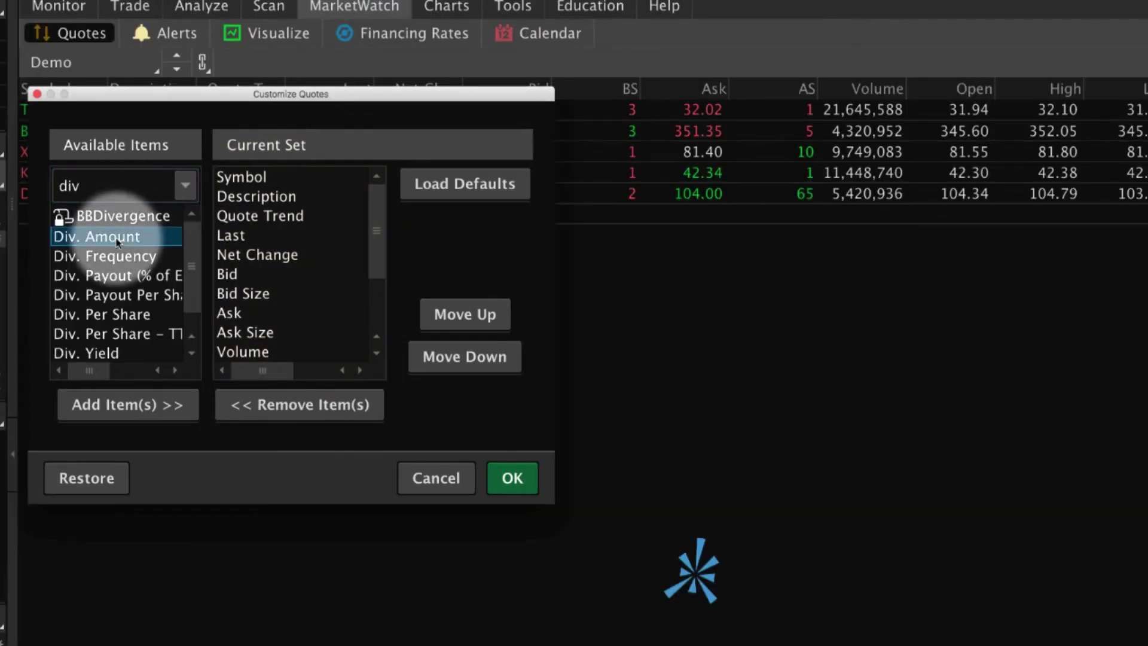
{"action": "left_click", "coordinate": [132, 411]}
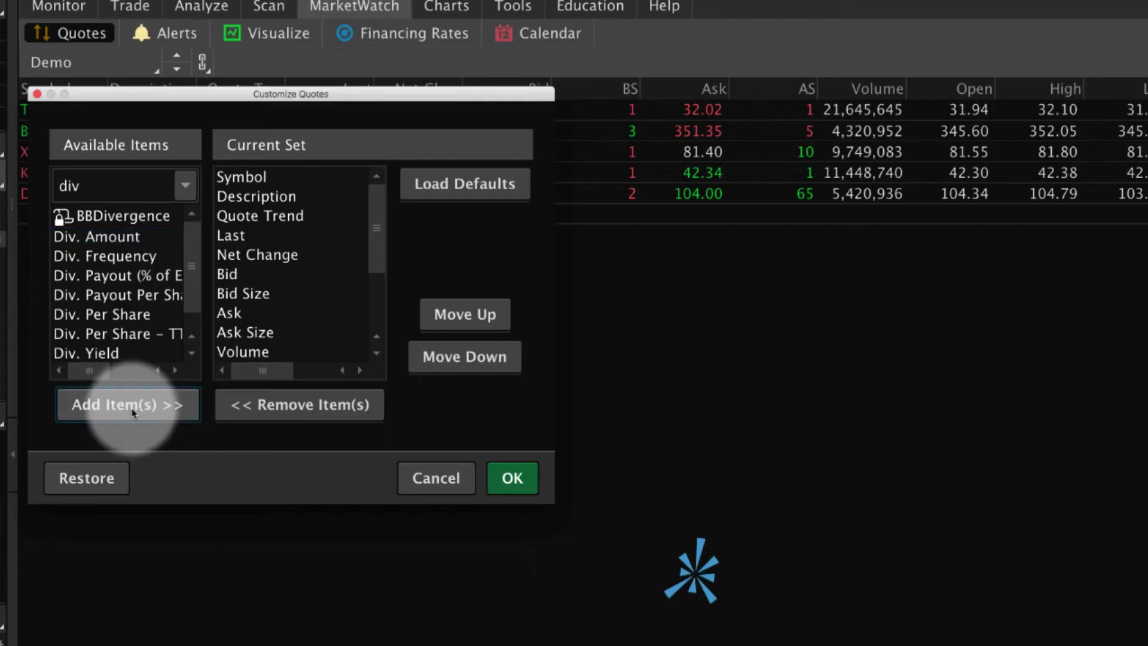
{"action": "left_click", "coordinate": [261, 352]}
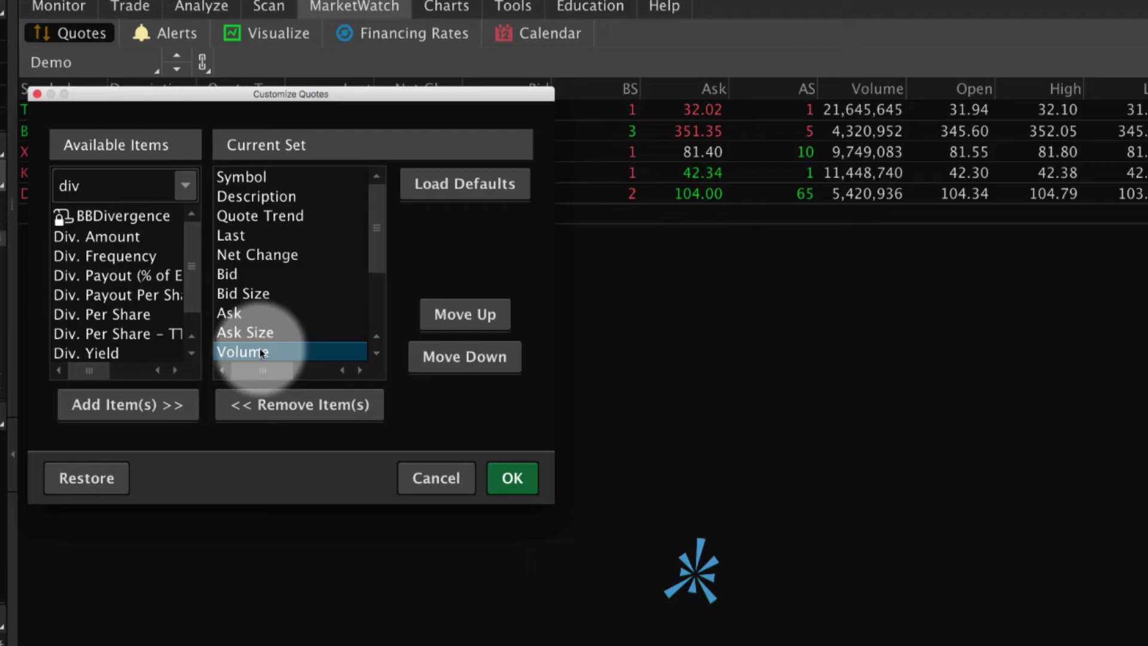
{"action": "left_click", "coordinate": [314, 407]}
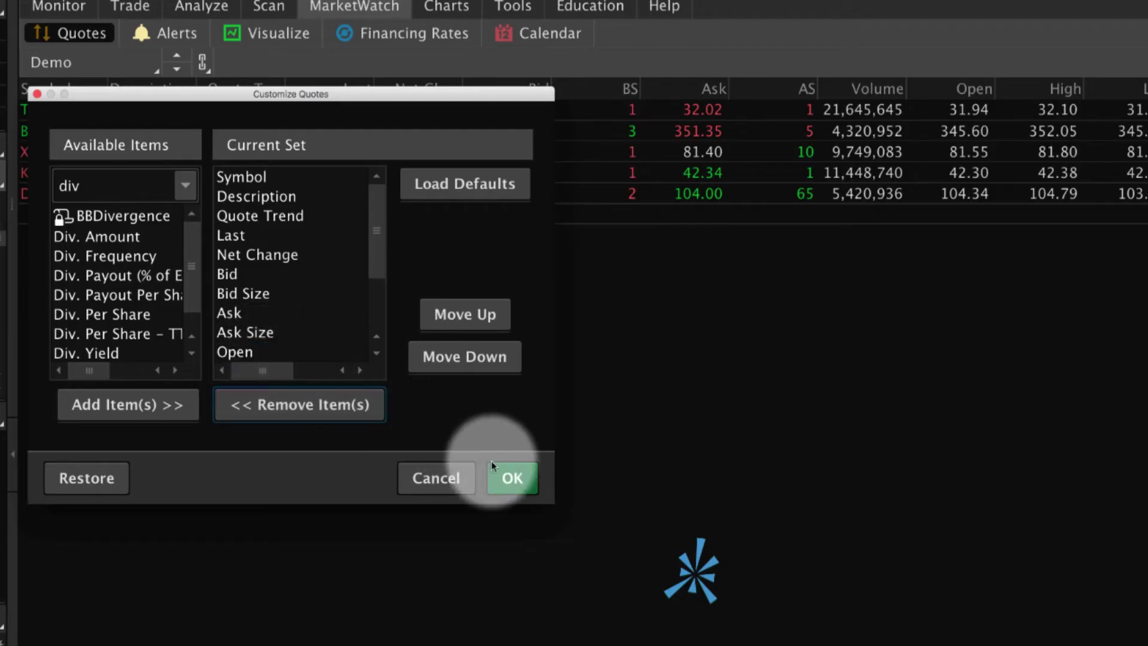
{"action": "left_click", "coordinate": [513, 478]}
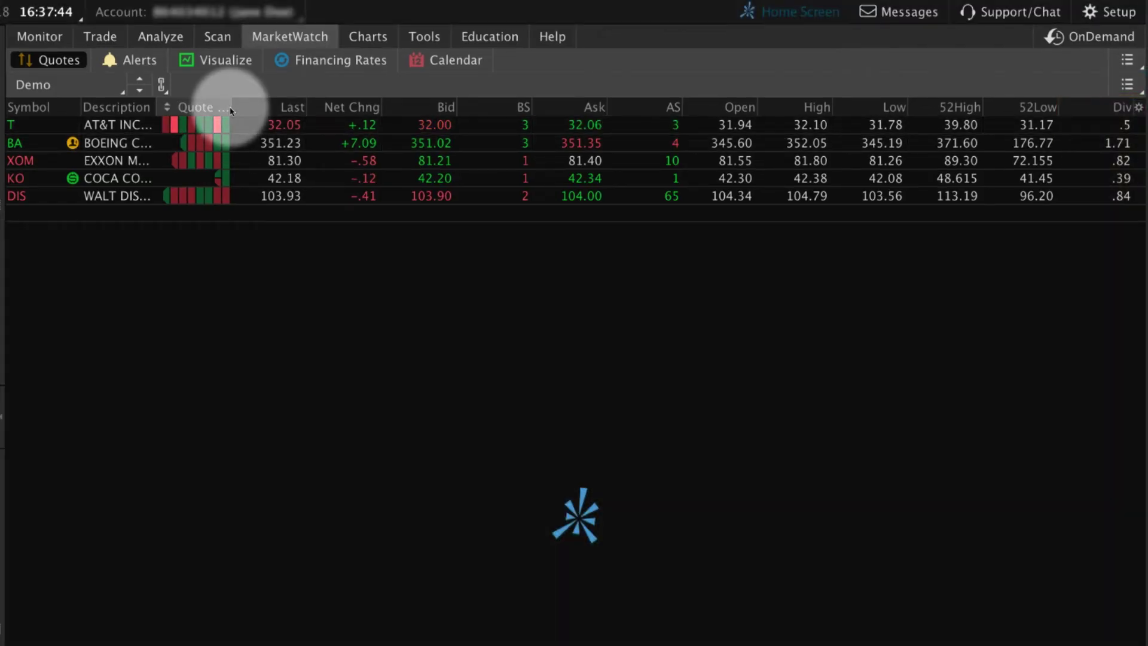
- Narrow Quote Trend and 52High/52Low, move Div beside AS, and toggle its sort
{"action": "left_click_drag", "start_coordinate": [231, 108], "coordinate": [205, 108]}
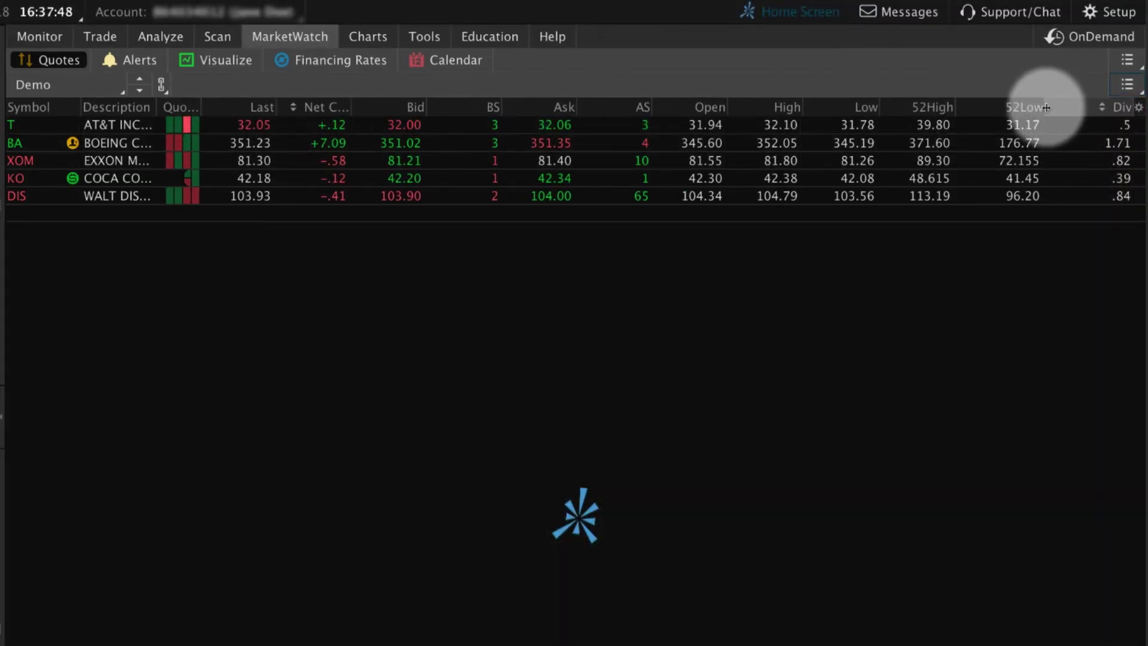
{"action": "left_click_drag", "start_coordinate": [1064, 106], "coordinate": [999, 106]}
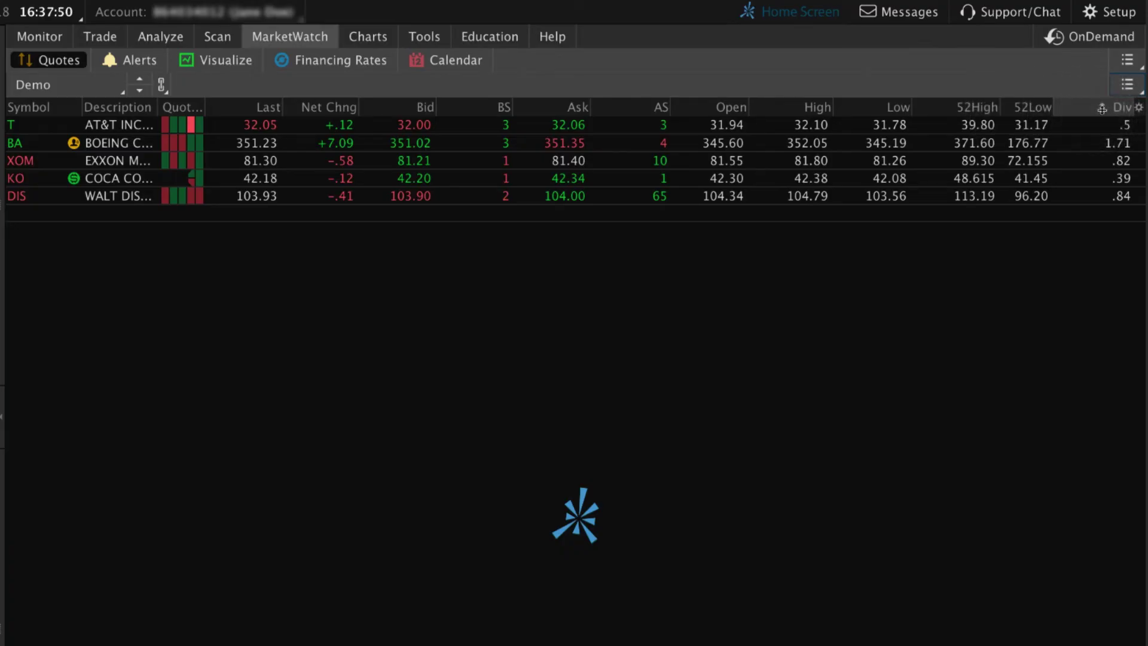
{"action": "left_click_drag", "start_coordinate": [1096, 104], "coordinate": [720, 192]}
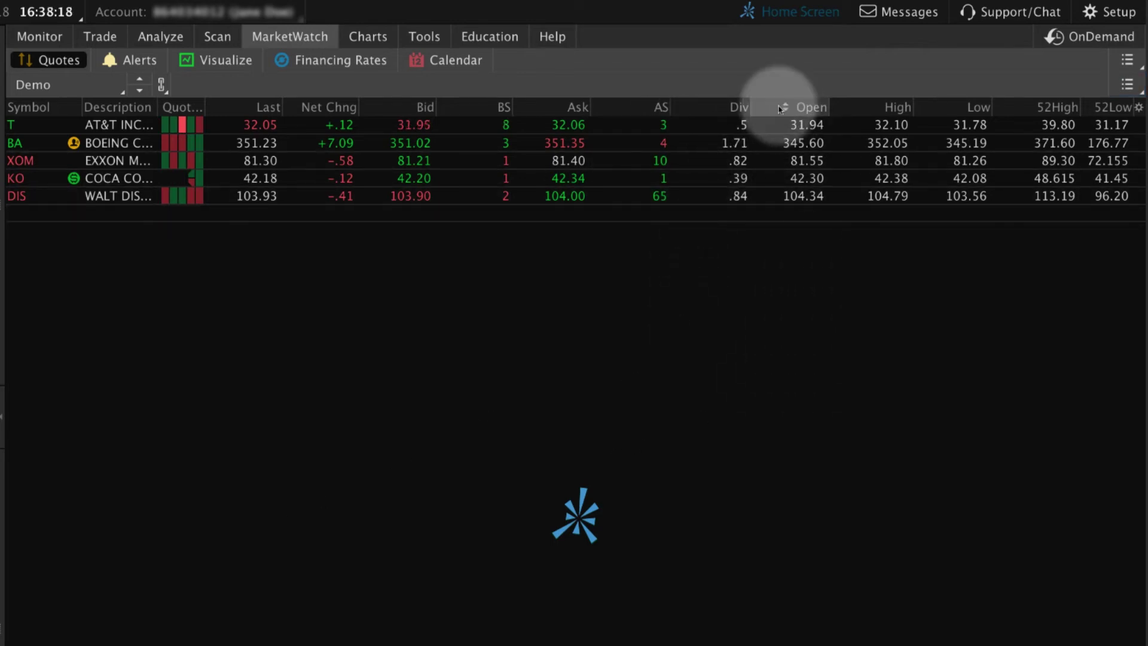
{"action": "left_click", "coordinate": [734, 106]}
{"action": "left_click", "coordinate": [734, 106]}
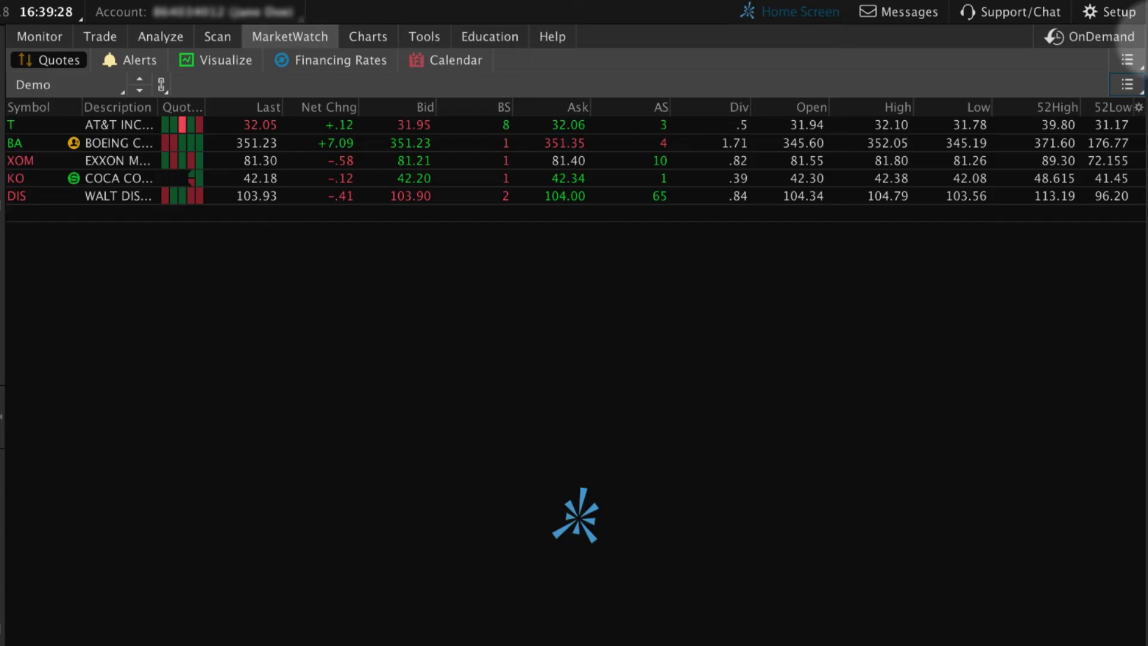
- Delete the Demo watchlist from the Delete (A – N) menu and confirm with Yes
{"action": "left_click", "coordinate": [1128, 84]}
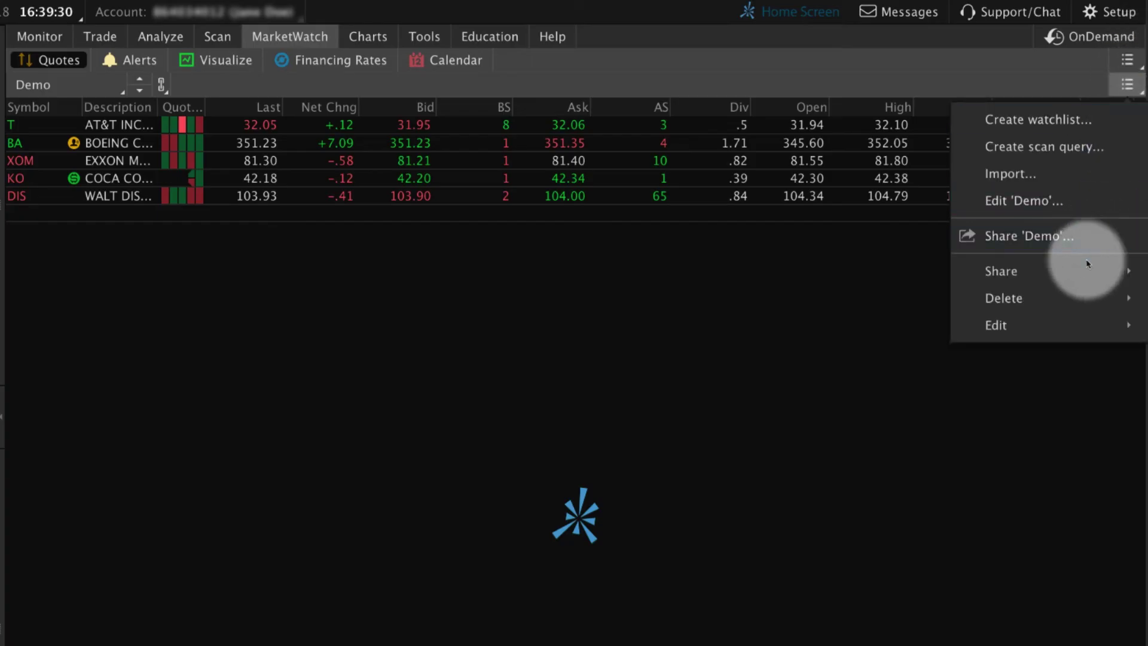
{"action": "mouse_move", "coordinate": [1001, 299]}
{"action": "mouse_move", "coordinate": [903, 296]}
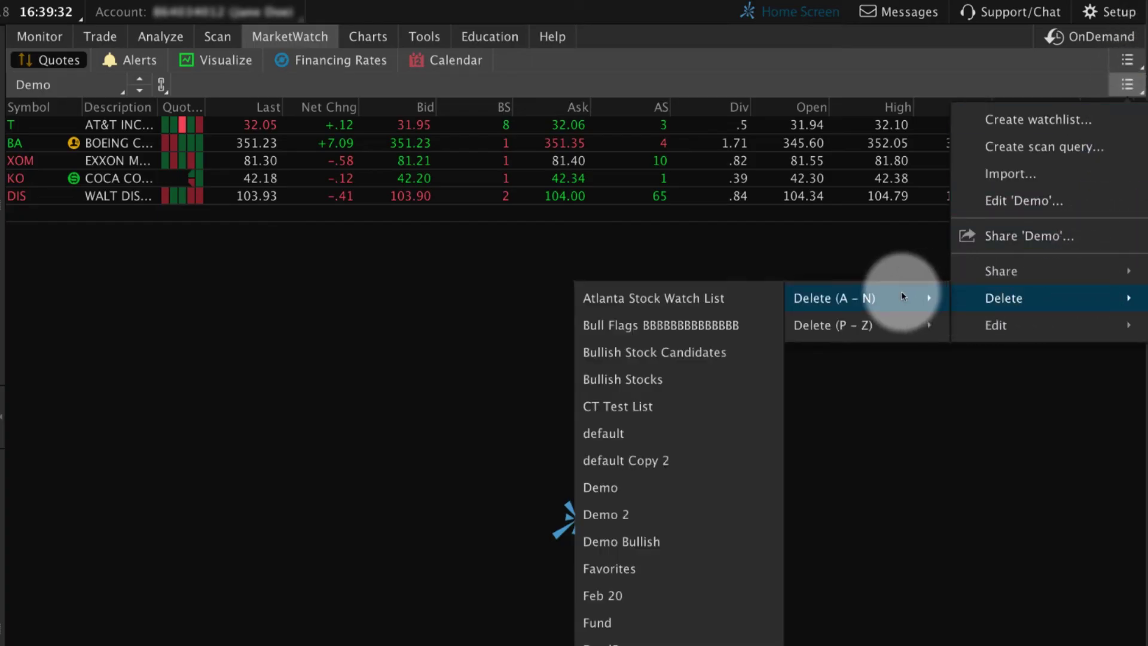
{"action": "left_click", "coordinate": [634, 492]}
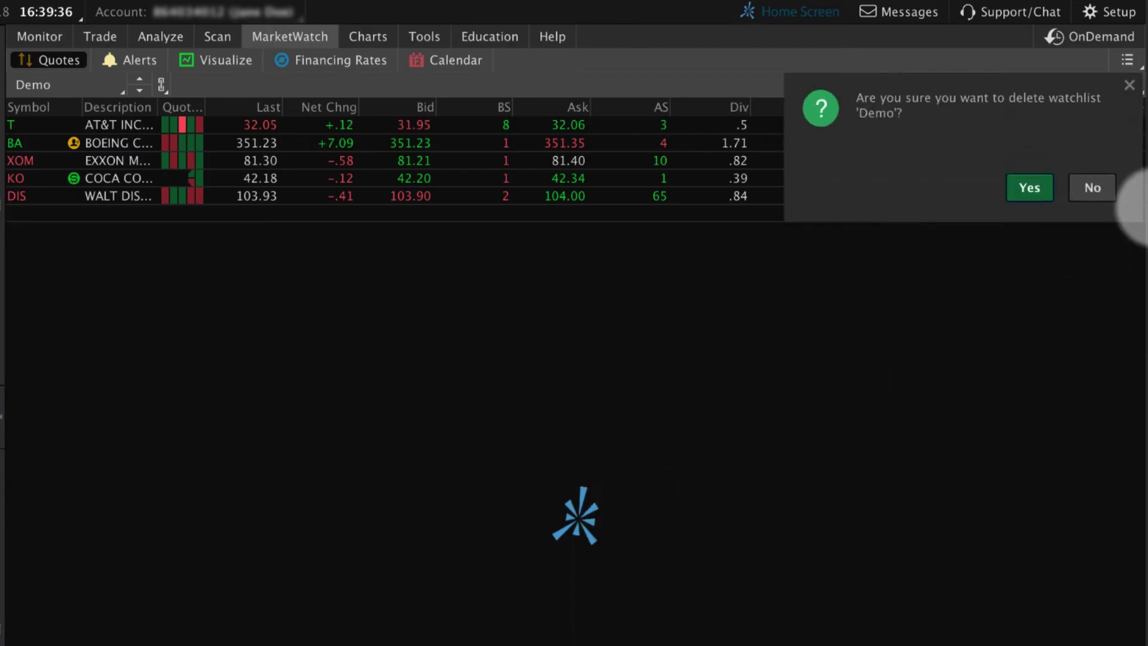
{"action": "left_click", "coordinate": [1045, 188]}
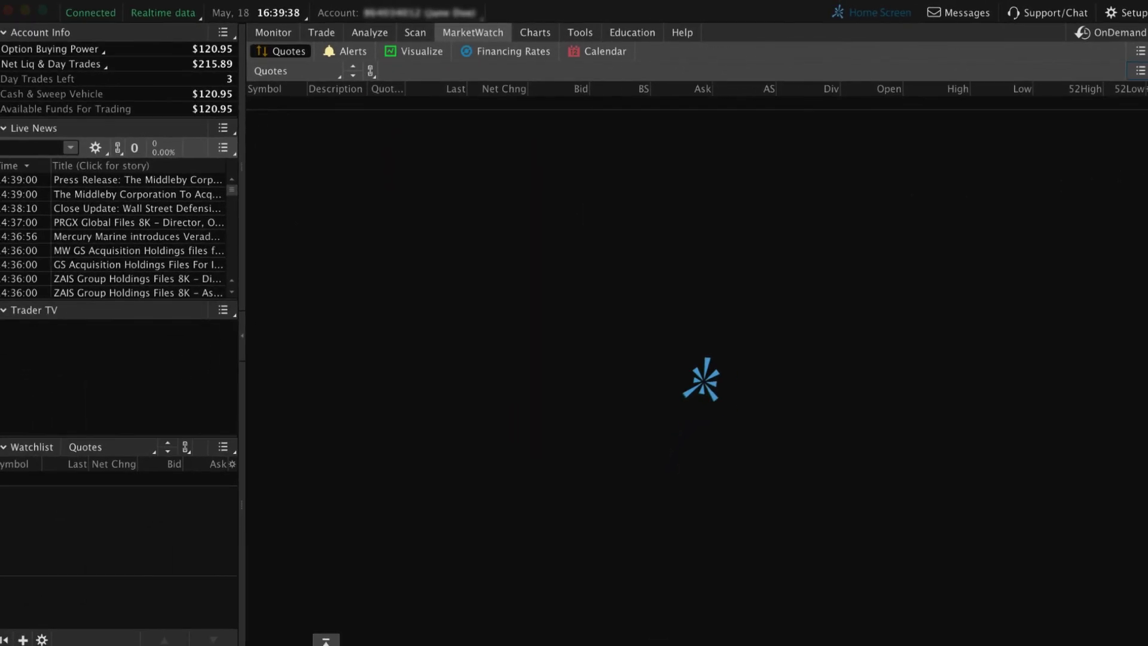